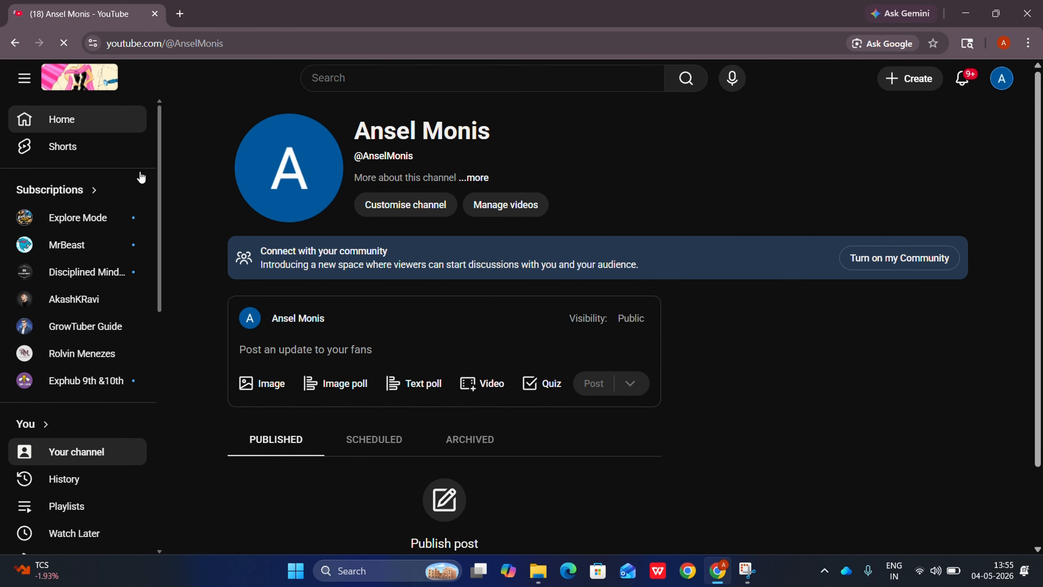
Open the customisation page for your YouTube channel, and open ChatGPT in a separate browser window
left_click(402, 201)
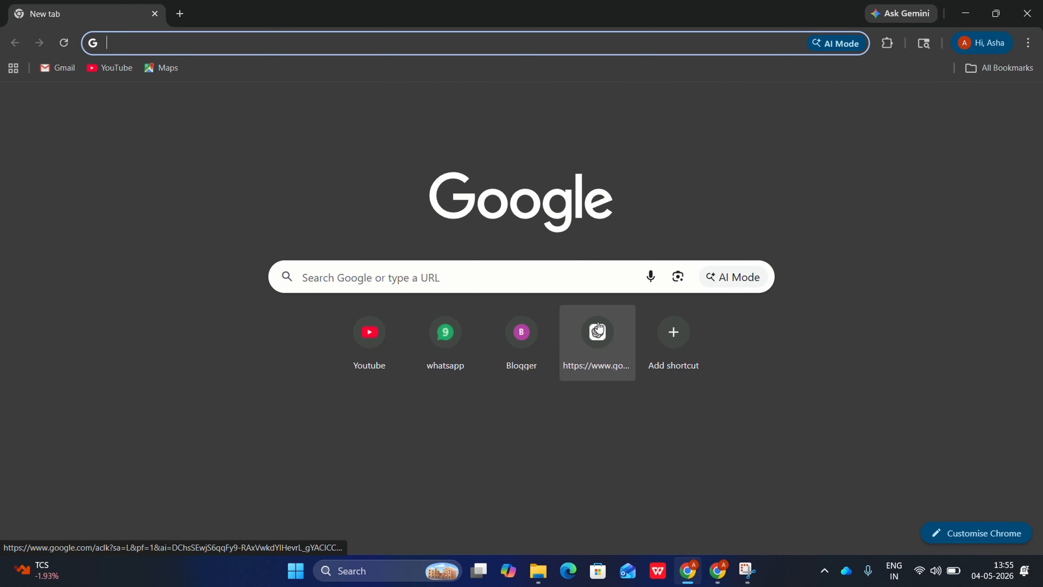
left_click(598, 335)
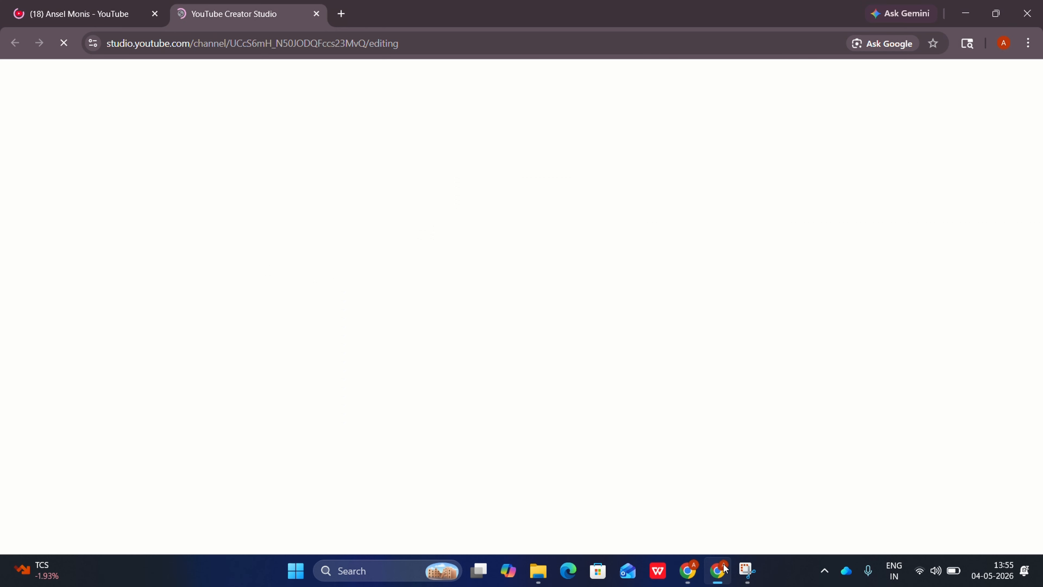
Write the prompt "you are a proffesional youtuber ,designer and editor having lot of channels experince and also have millions of subscribers"
type("you are a p")
type("roffes")
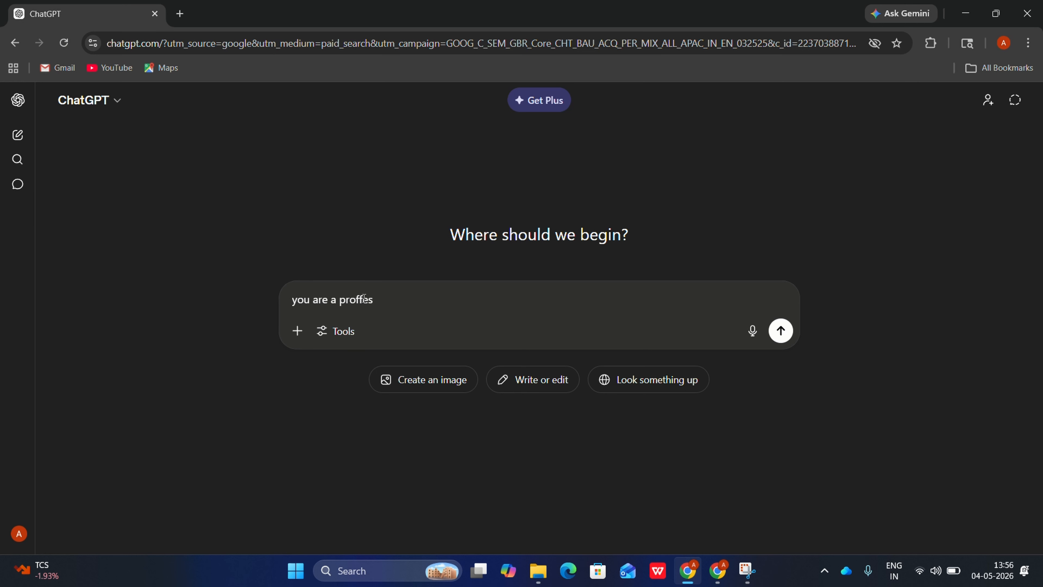
type("ional youtuber ,designer an")
key("BackSpace")
key("BackSpace")
type(",designer and editor having")
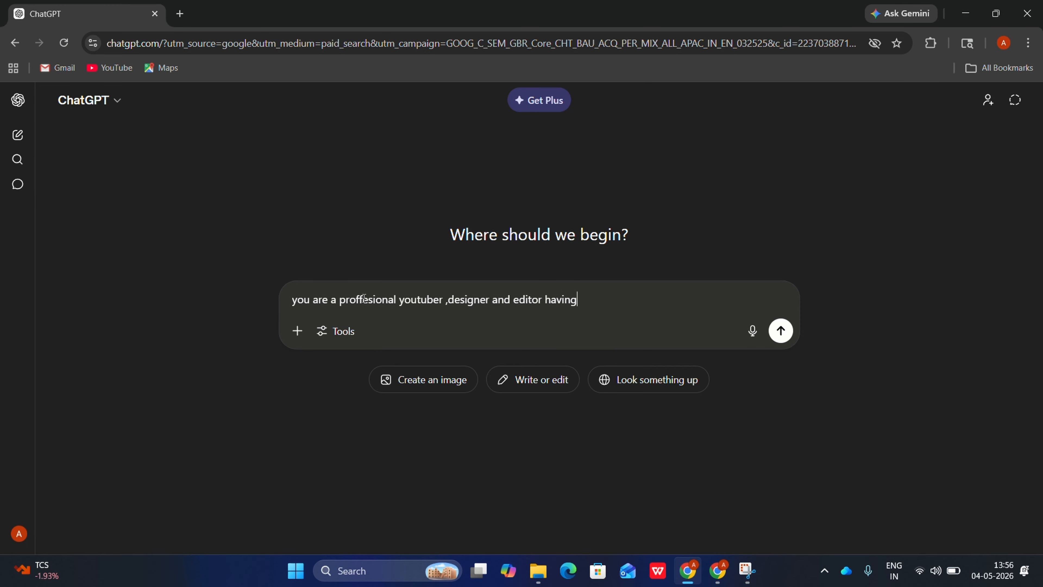
type(" lot of channels experinn")
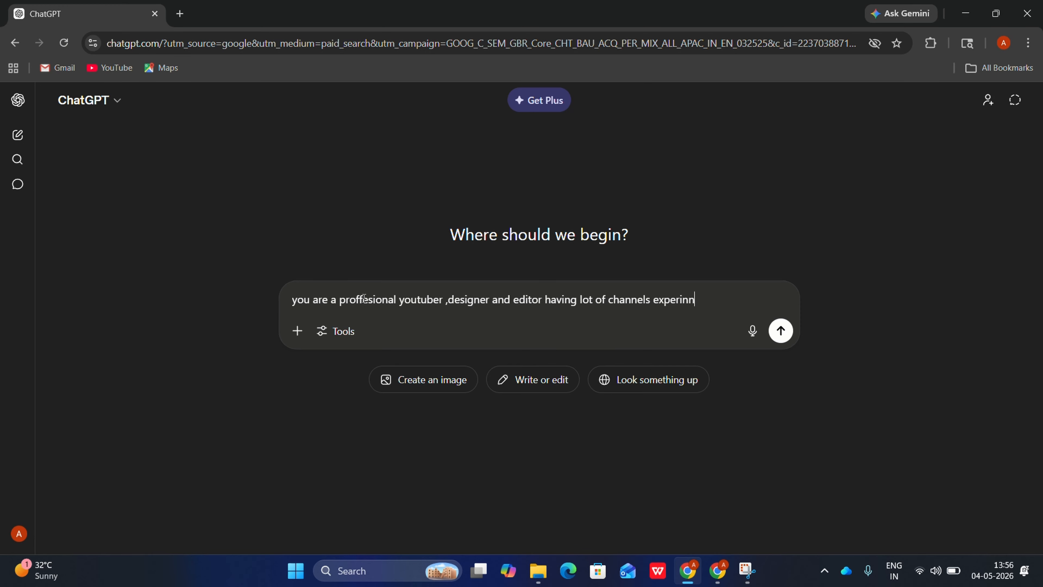
key("BackSpace")
type("ce and also have millions of subscribers")
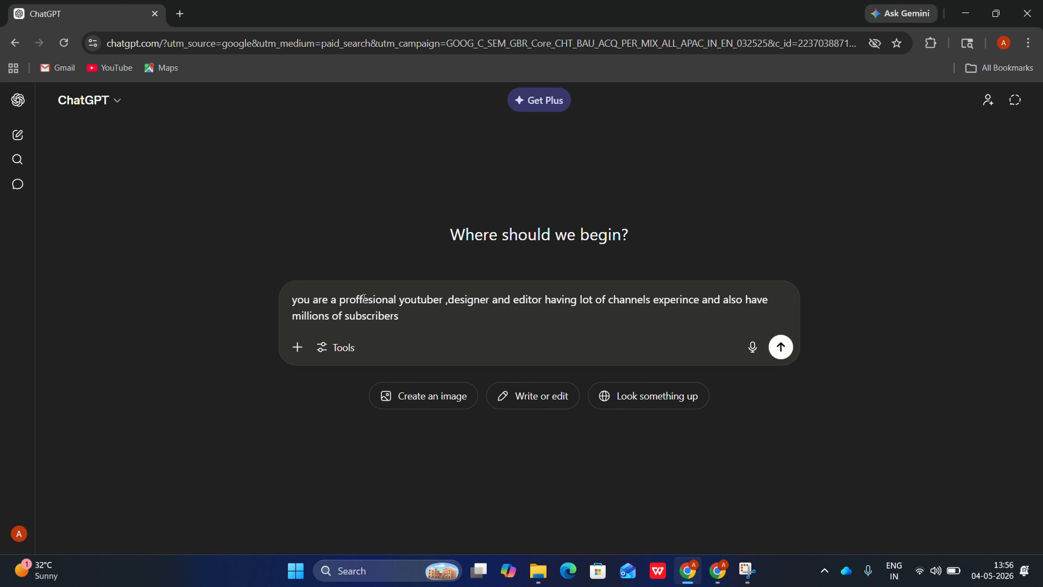
Add ".. i am going to create a youtube channel based on teaching can u suggest me a unique name" and send the prompt
type(" .. i am going to create a y")
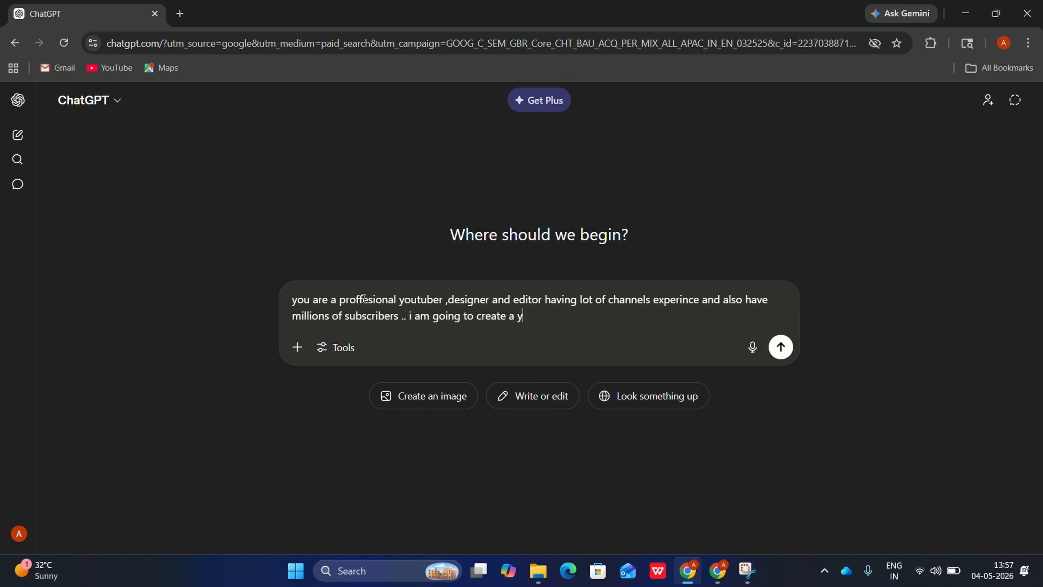
type("outube channel based on teaching ")
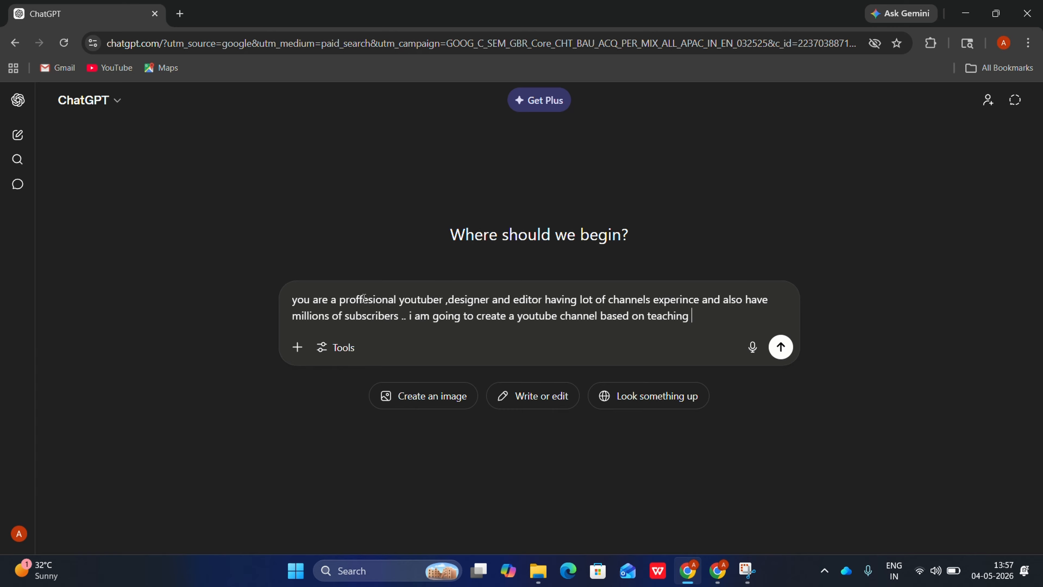
type("can u suggest me a uniq")
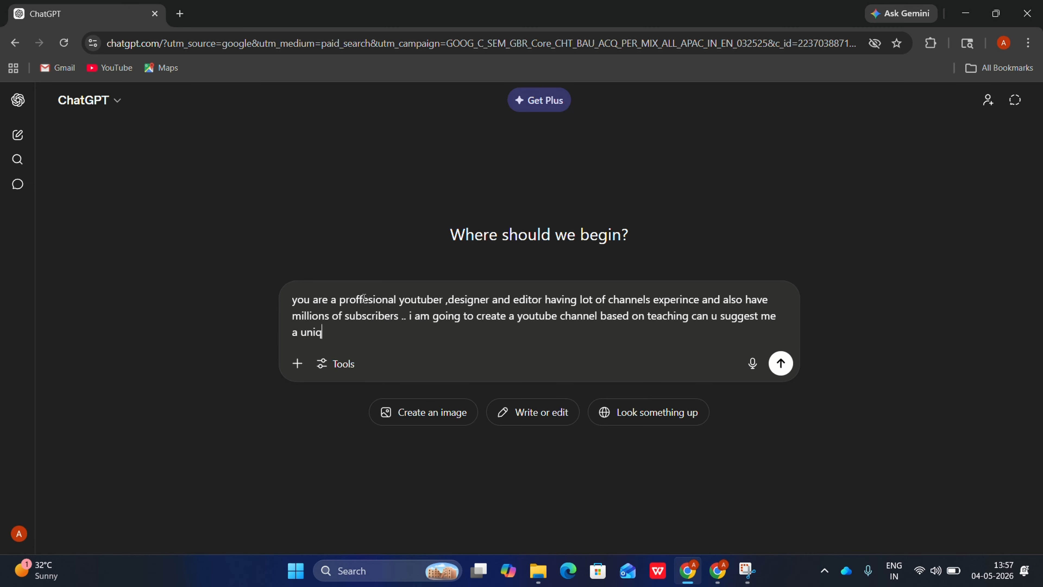
type("ue name")
key("Return")
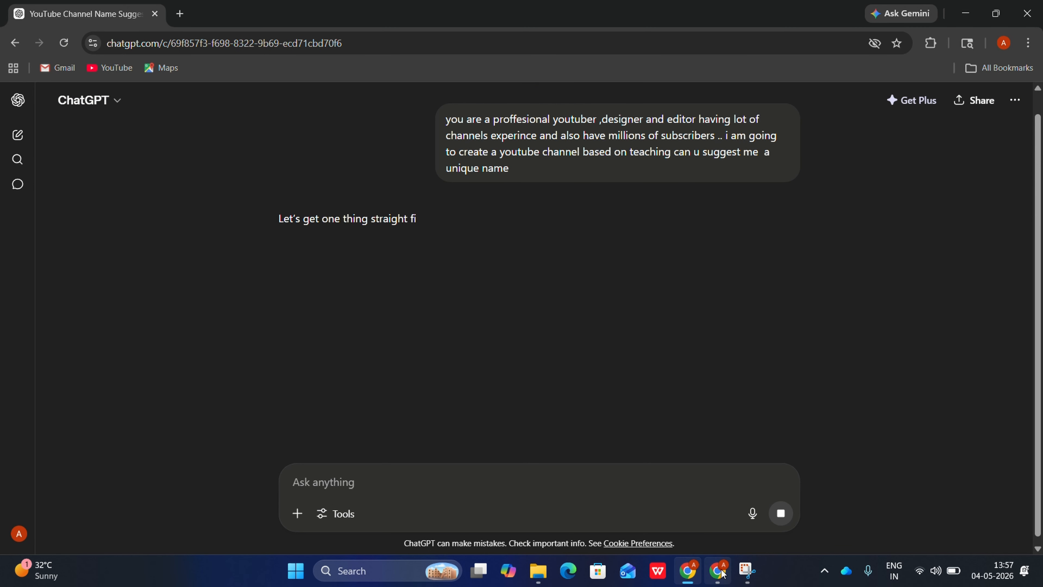
Switch to the YouTube Studio channel customisation page and dismiss the Ask Studio tip
left_click(723, 574)
left_click(197, 5)
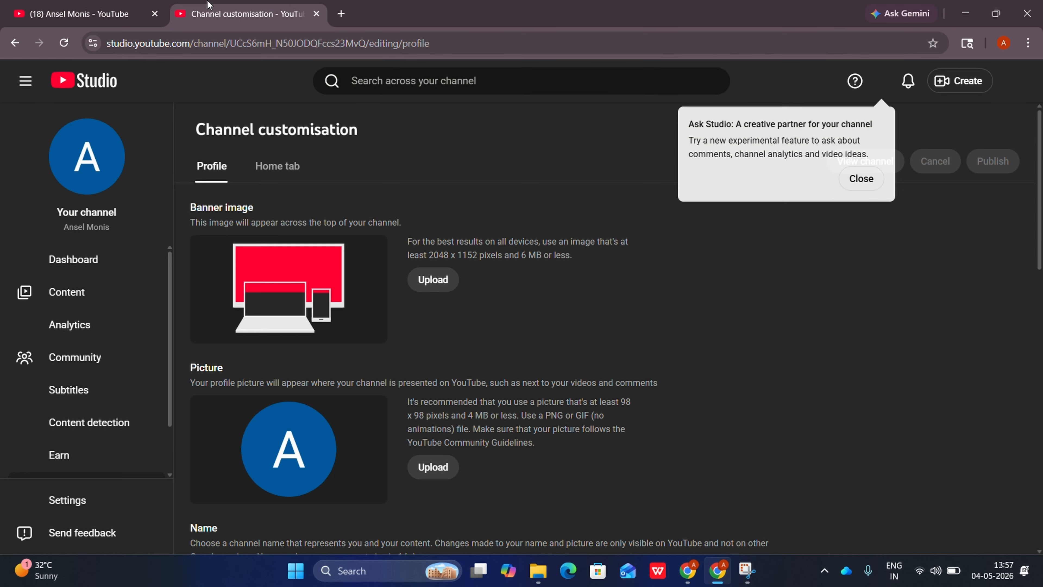
left_click(842, 181)
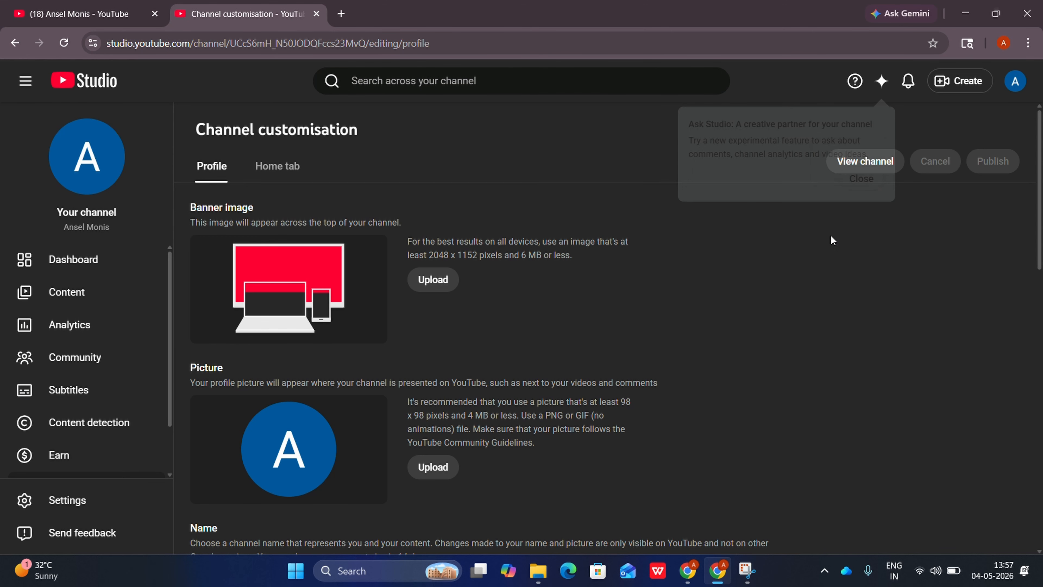
Switch back to ChatGPT and send the reply "ok i have selected a name learnify hub"
left_click(689, 572)
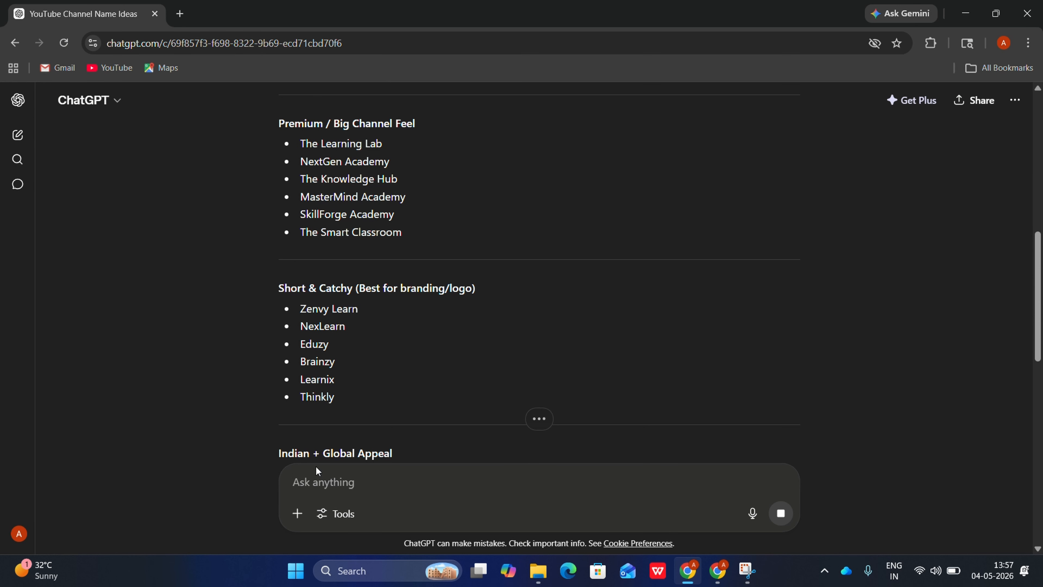
type("ok")
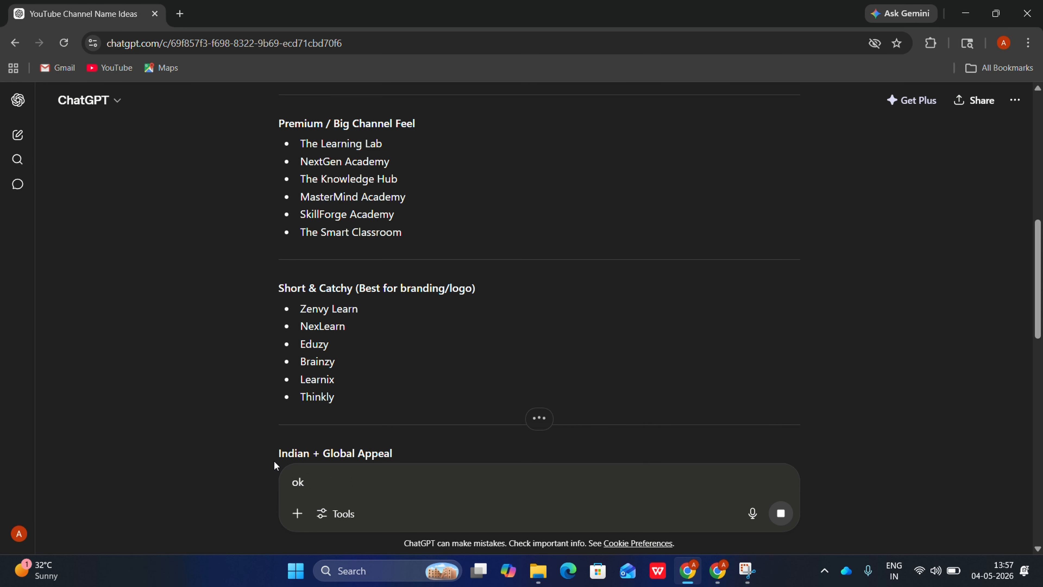
type(" i have selecte")
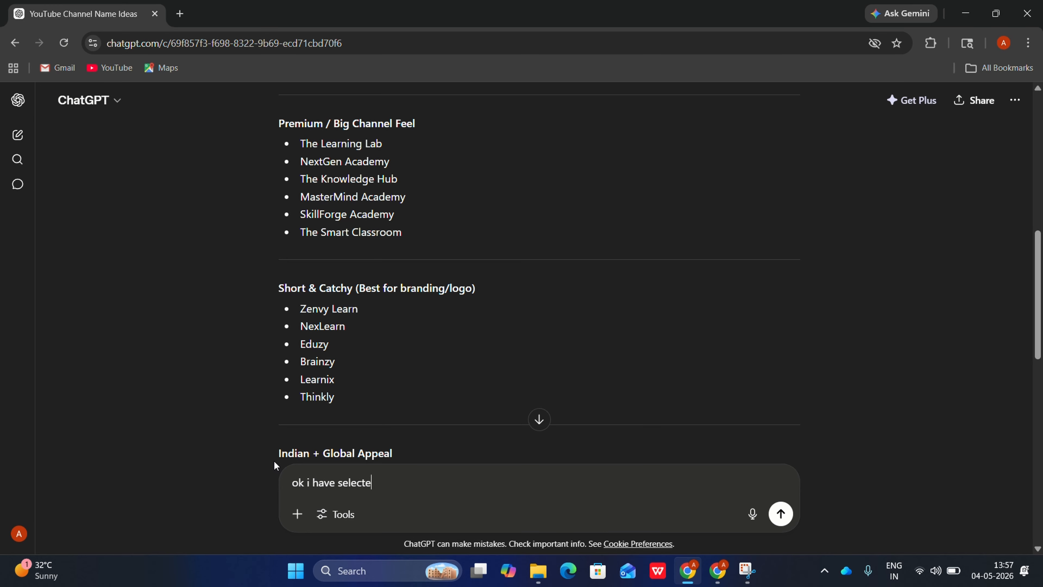
type("d a name learnify hub")
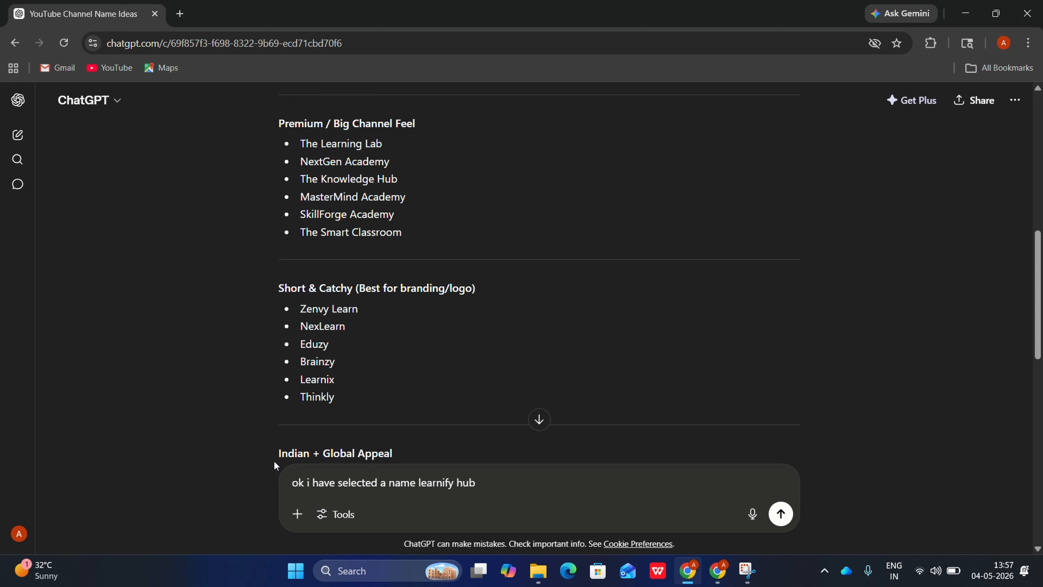
key("Return")
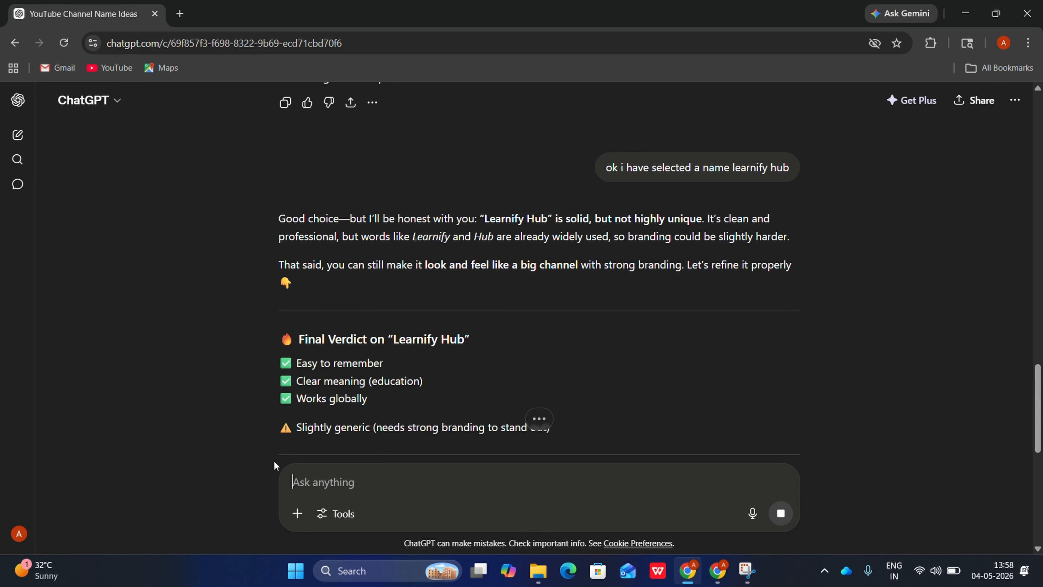
Send the prompt "ok for this channel name Learnify Hub create a yt logo", copying the name Learnify Hub from ChatGPT's reply
left_click(331, 493)
type("ok for th")
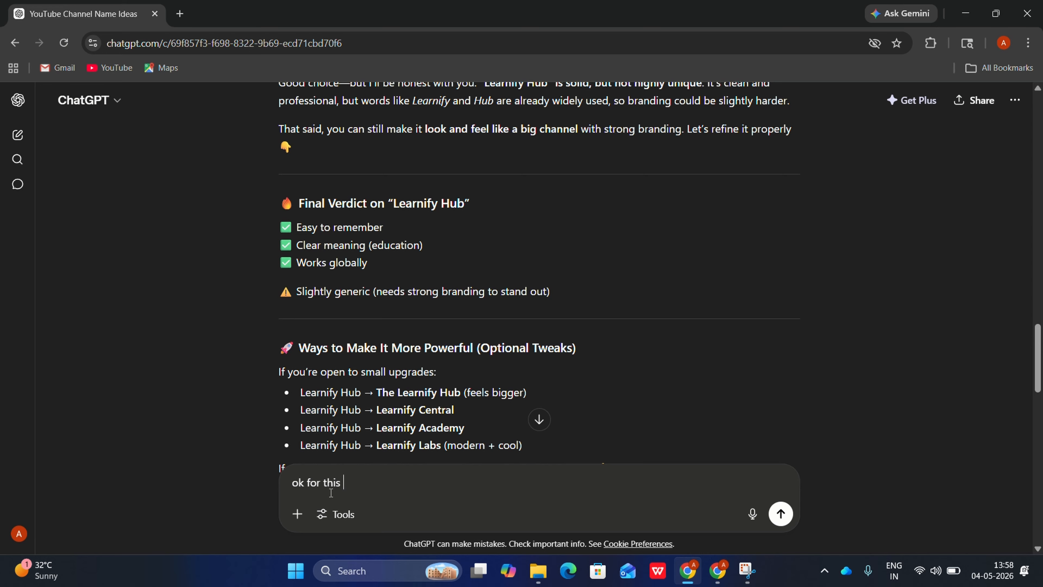
type("is channel name")
left_click_drag(398, 387, 460, 392)
right_click(456, 393)
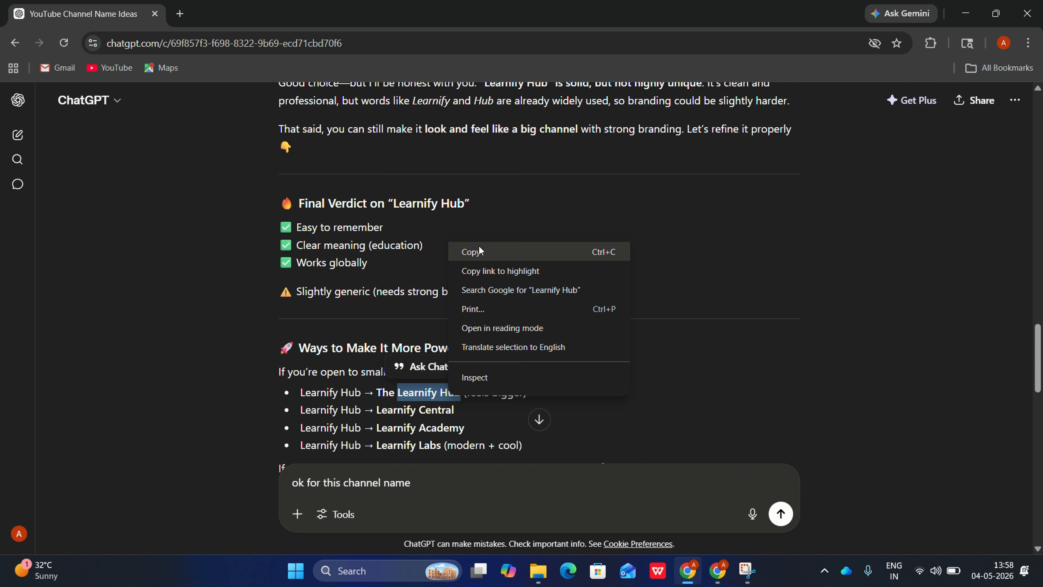
left_click(461, 252)
scroll(422, 482, "down", 10)
right_click(422, 482)
left_click(460, 321)
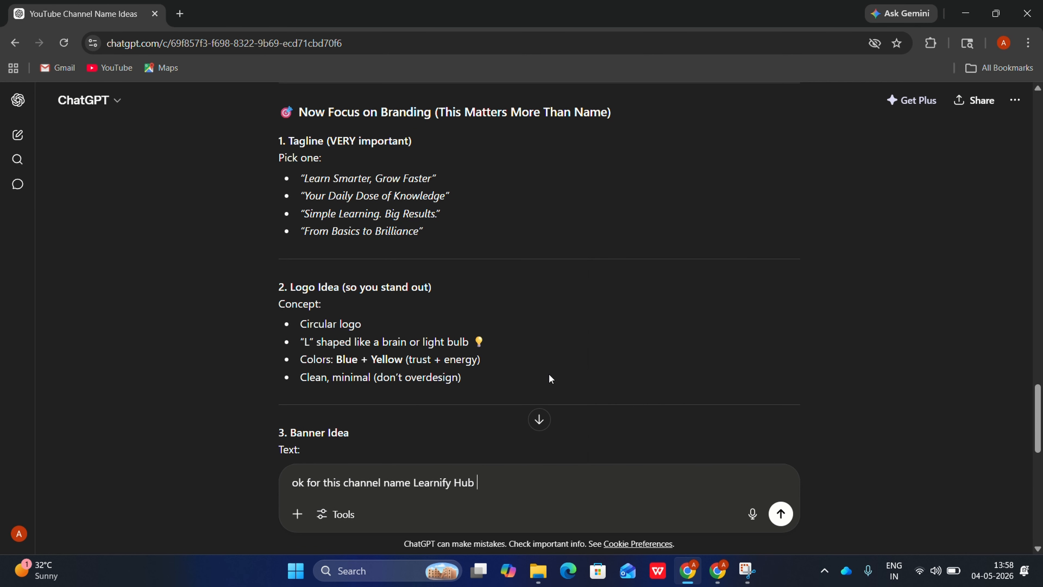
type("create a yt logo")
key("Return")
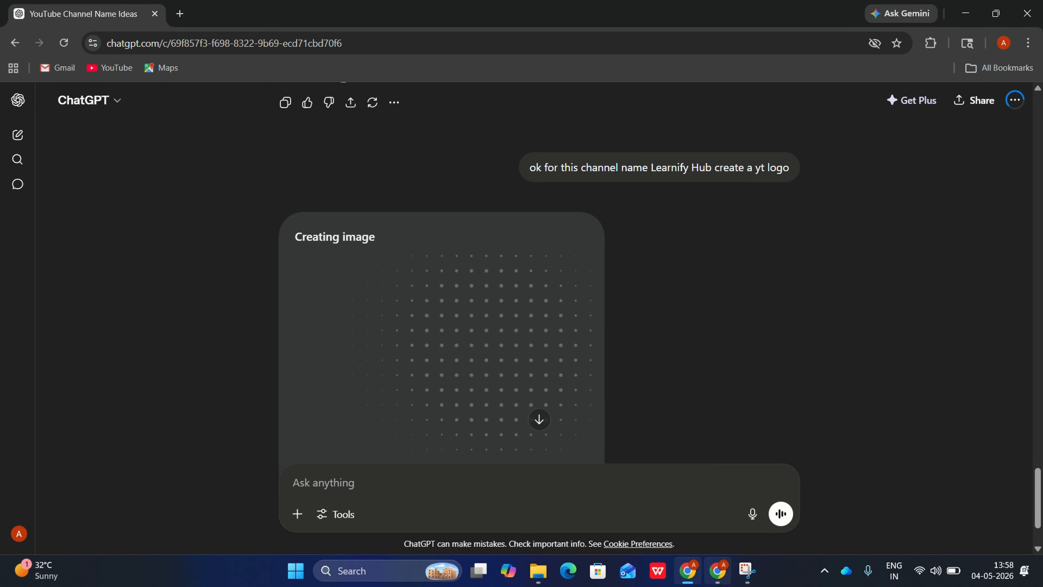
Switch to YouTube Studio and replace the channel name with the copied Learnify Hub
key("alt+Tab")
scroll(250, 233, "down", 6)
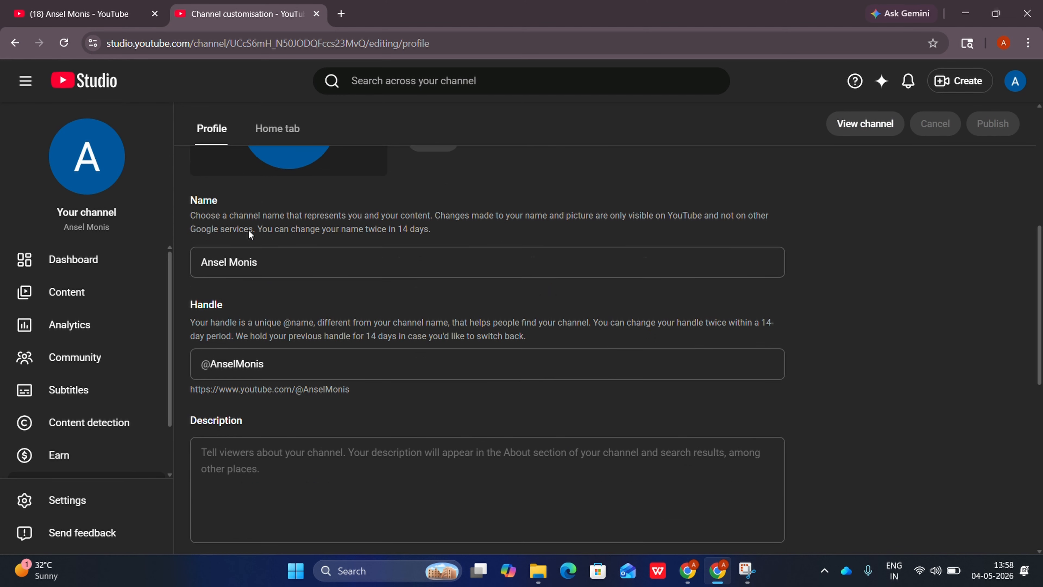
left_click(284, 249)
key("ctrl+a")
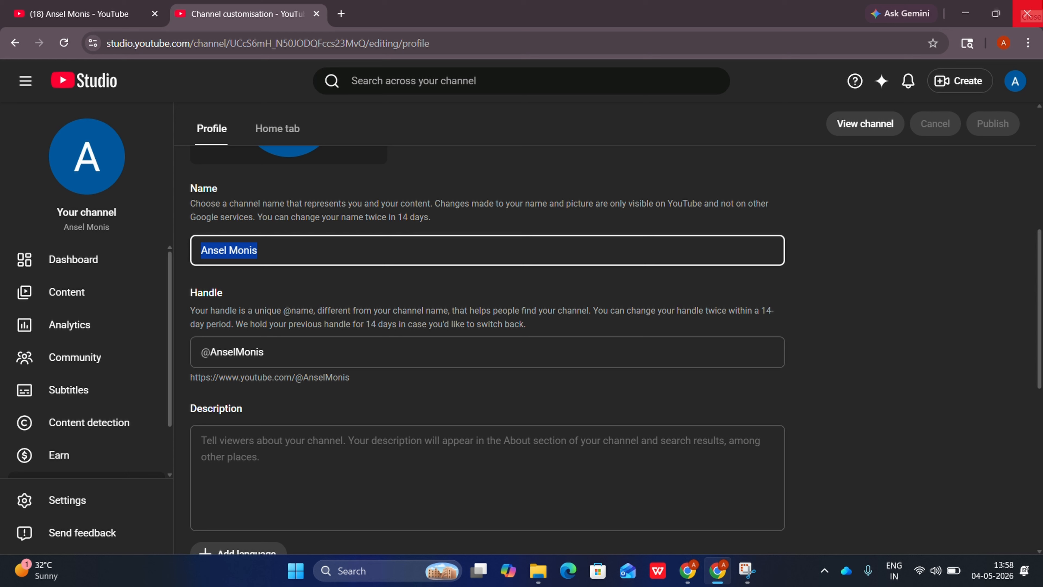
key("ctrl+v")
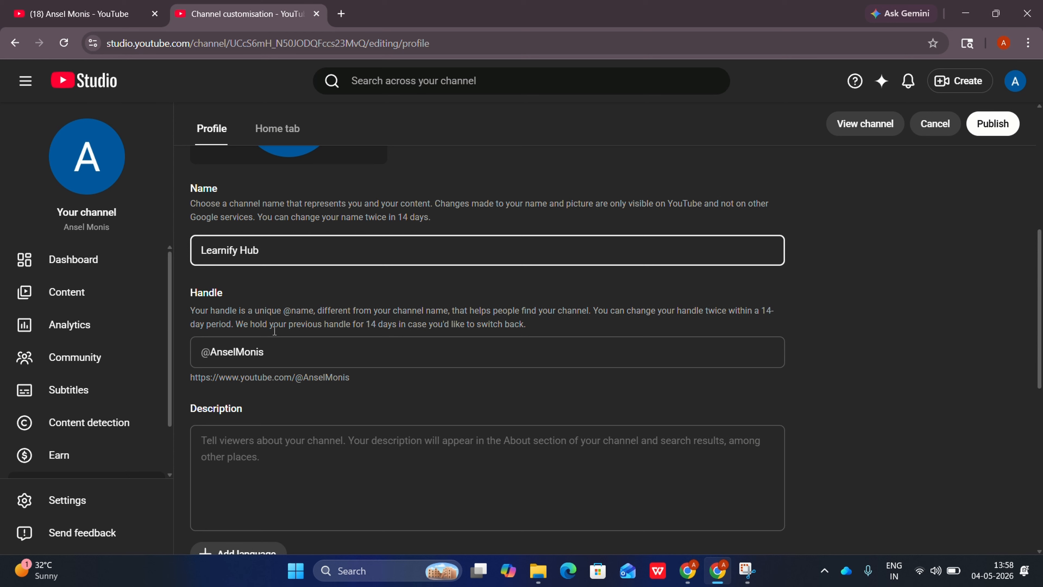
Replace the channel handle with the copied name, written without a space as LearnifyHub
left_click(211, 353)
key("ctrl+a")
type("v")
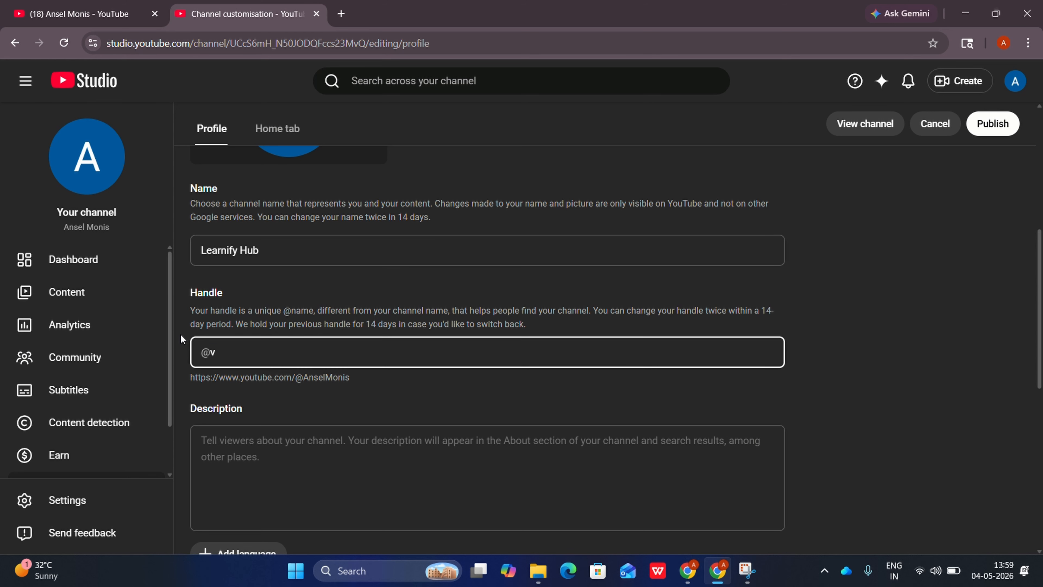
key("BackSpace")
key("ctrl+v")
left_click(252, 352)
key("BackSpace")
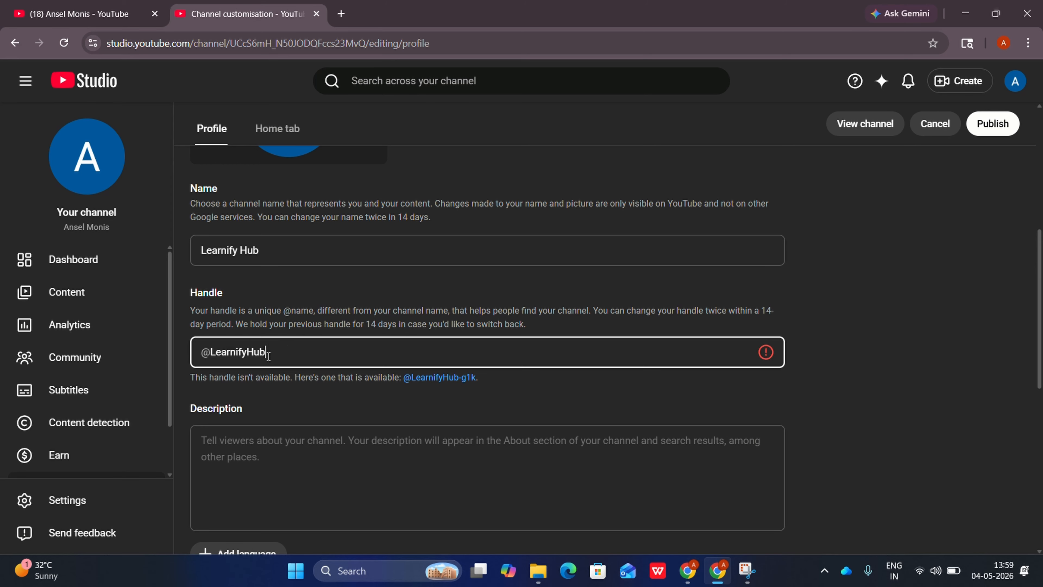
Append _12 to the channel handle to make it LearnifyHub_12
key("ctrl+minus")
key("ctrl+minus")
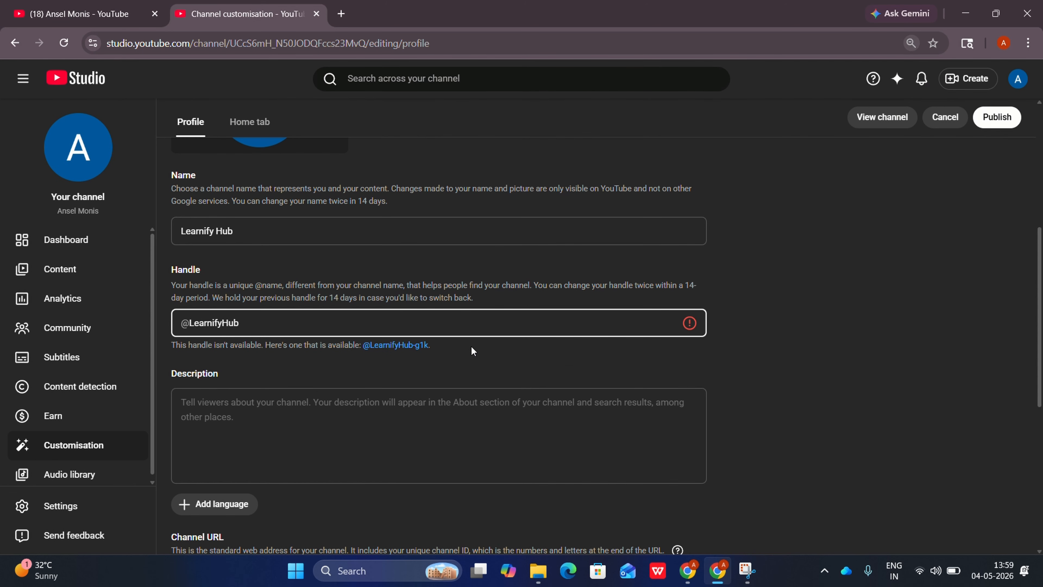
key("ctrl+plus")
key("ctrl+plus")
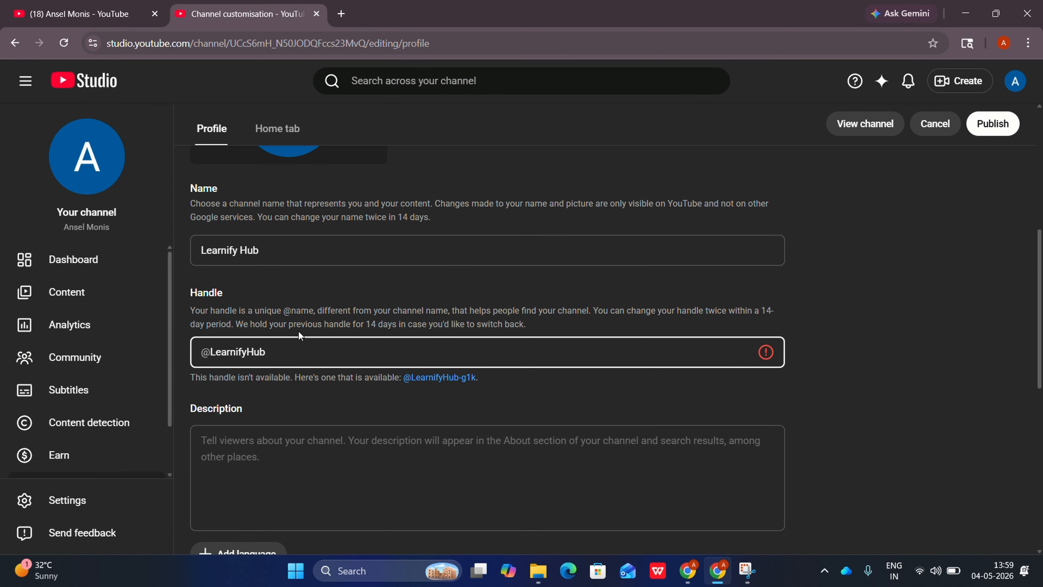
type("_12")
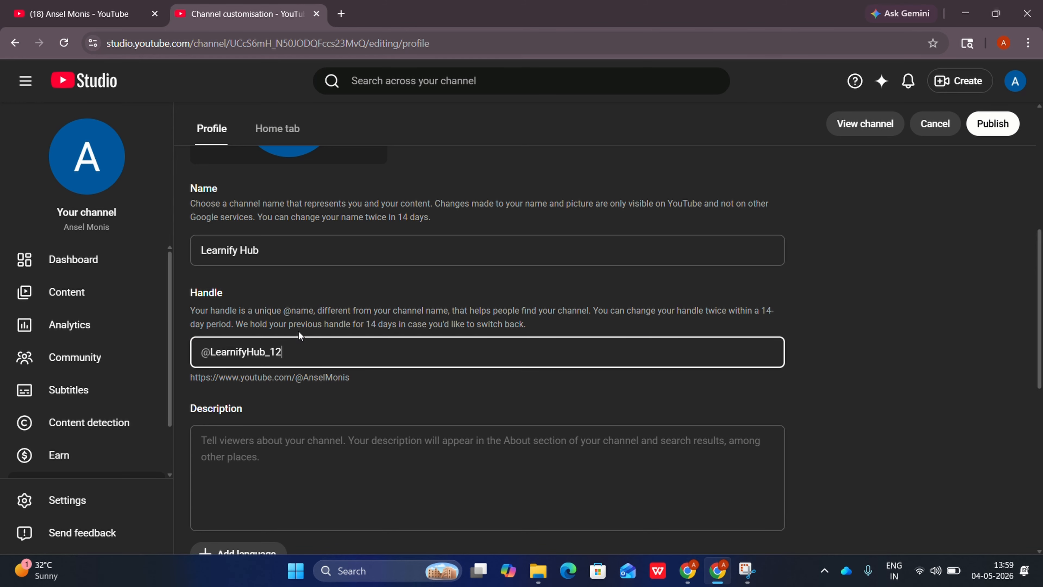
scroll(298, 330, "down", 2)
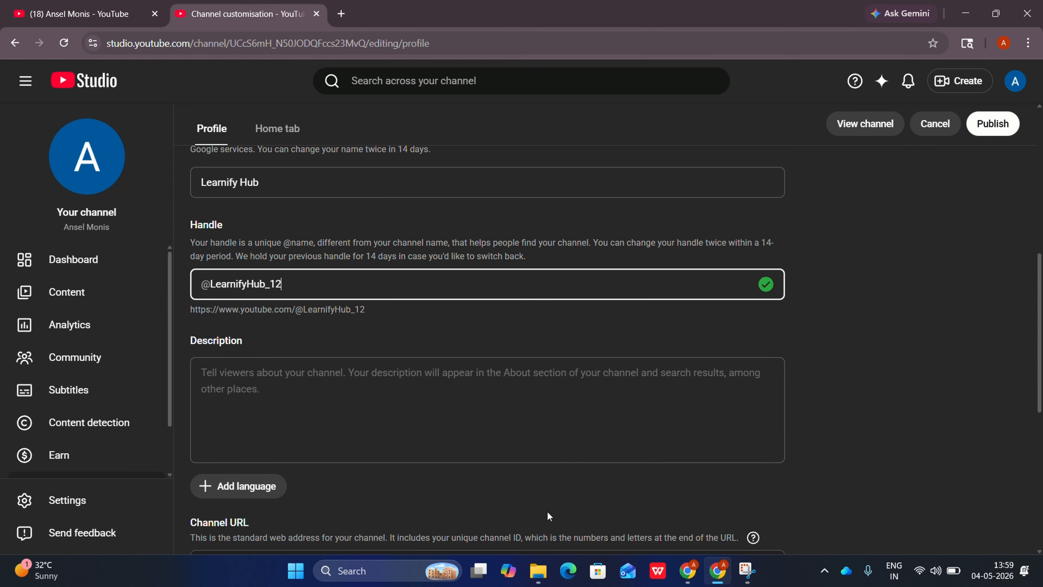
Switch to ChatGPT, open the generated Learnify Hub logo, download it and return to the conversation
left_click(687, 570)
scroll(434, 321, "down", 2)
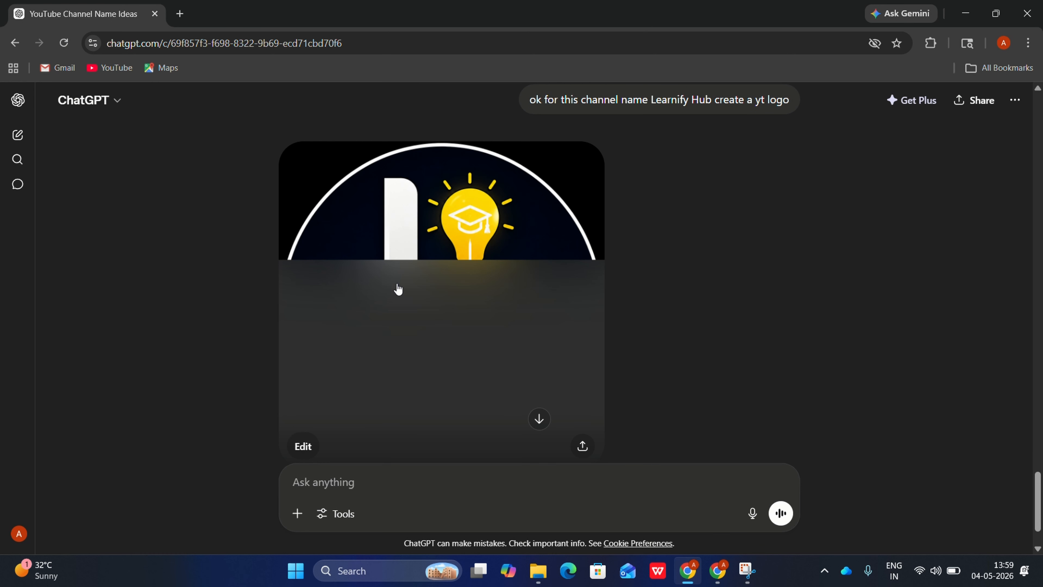
scroll(395, 289, "down", 2)
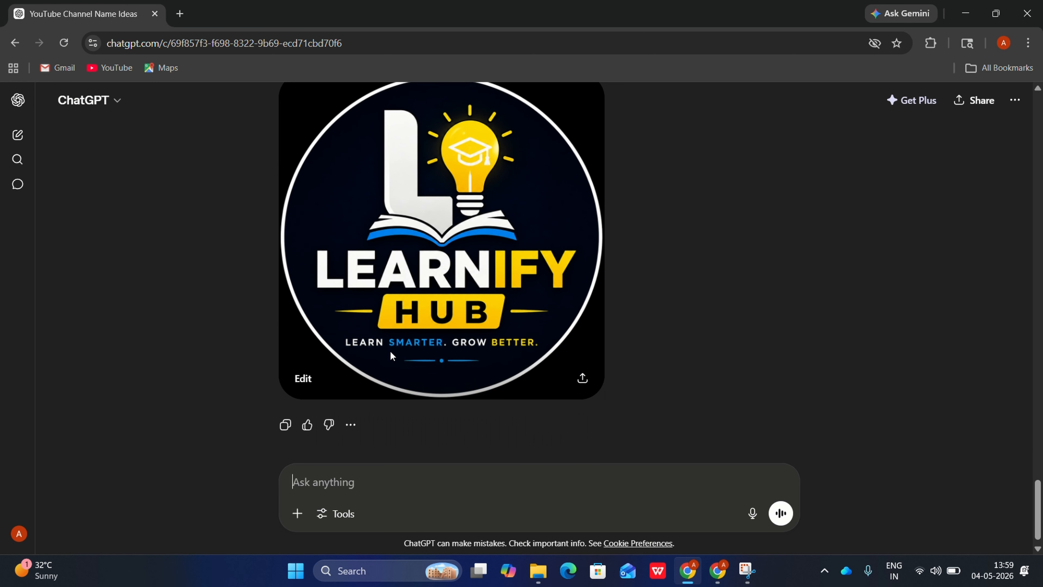
left_click(475, 309)
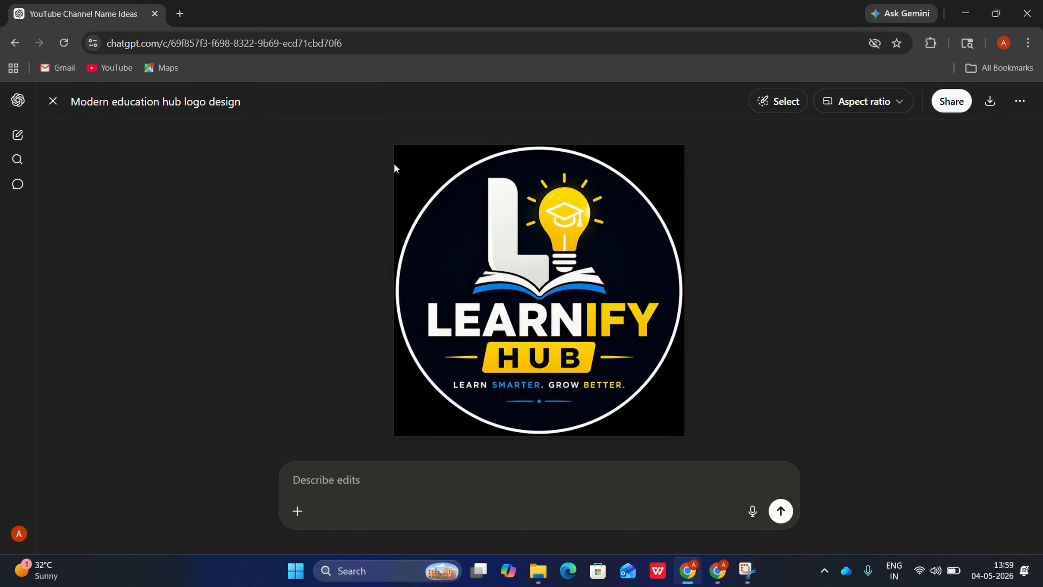
left_click(990, 101)
left_click(52, 101)
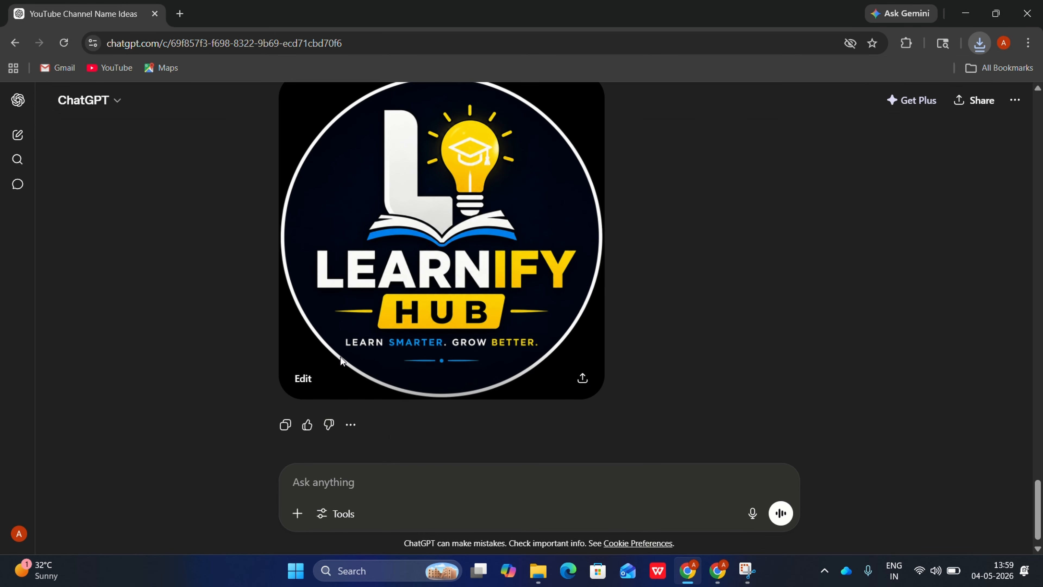
Prompt ChatGPT with "ok make a channel banner" and switch back to the channel images in YouTube Studio
type("ok make a")
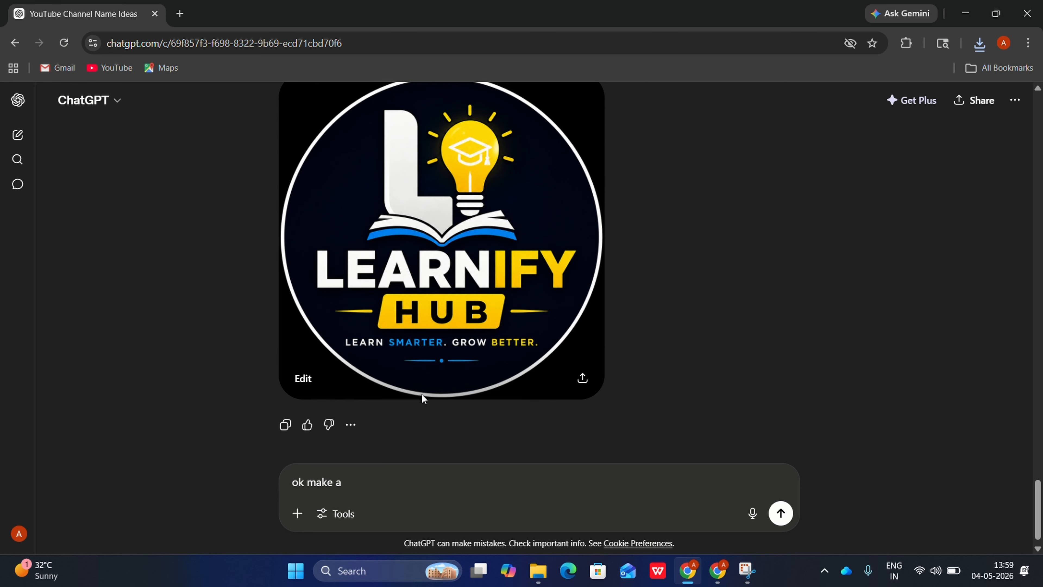
type(" channel banner")
key("Return")
left_click(718, 570)
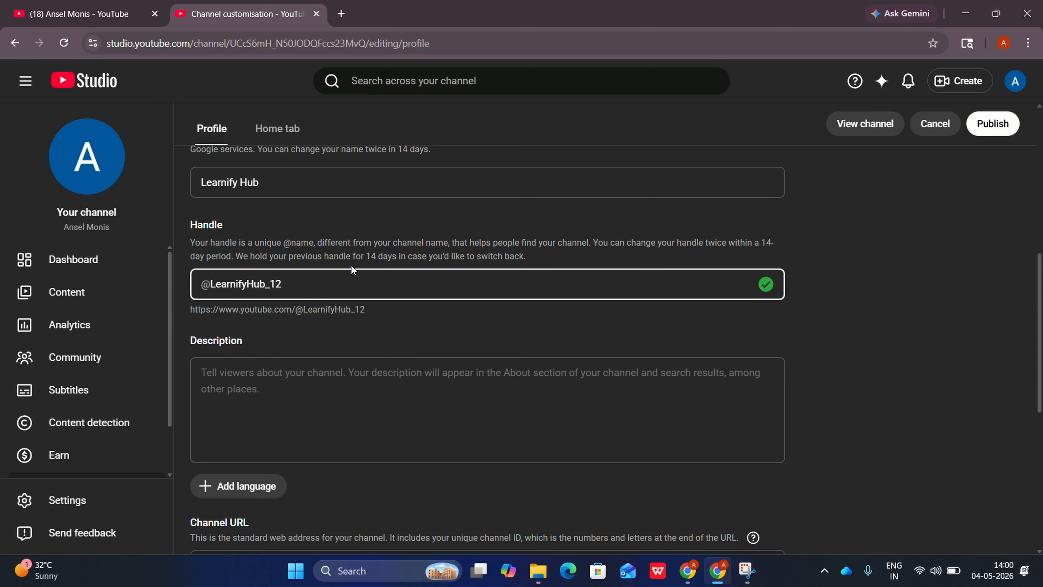
scroll(352, 269, "up", 10)
left_click(433, 279)
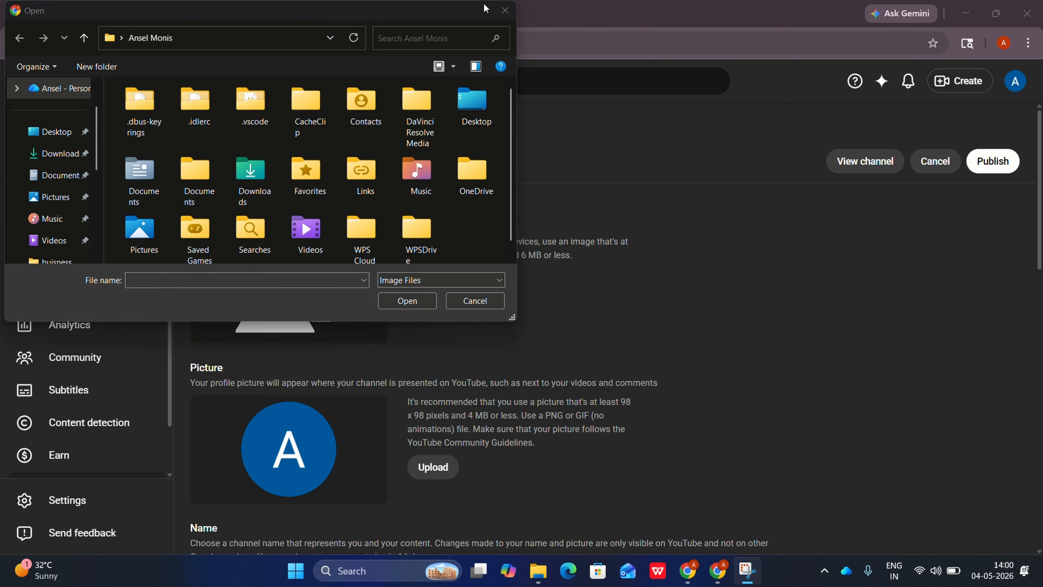
left_click_drag(486, 9, 486, 107)
left_click(506, 108)
Start a profile picture upload and select the downloaded ChatGPT logo image in the Downloads folder
left_click(434, 466)
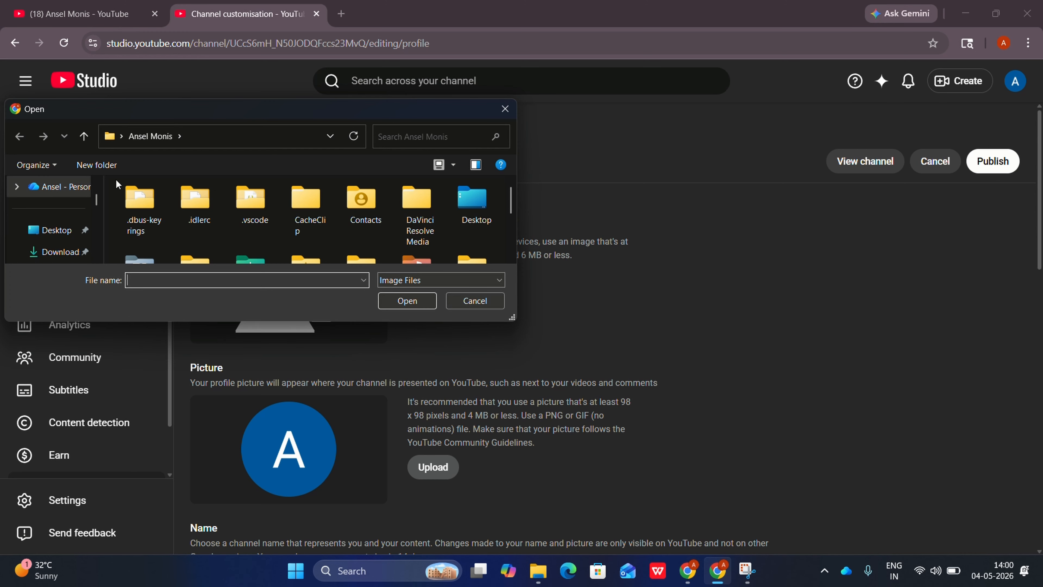
left_click_drag(314, 100, 314, 68)
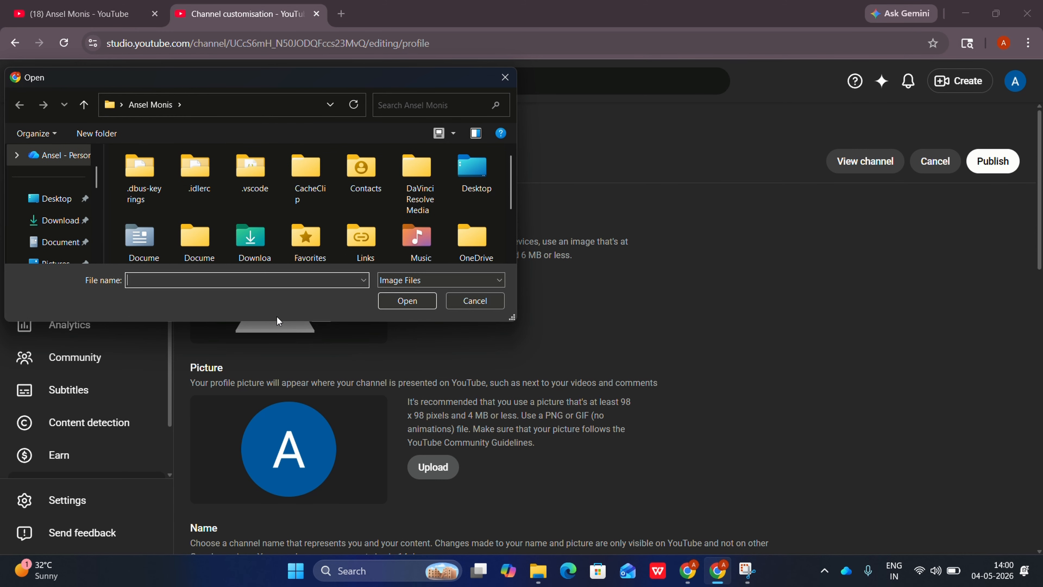
left_click_drag(277, 321, 277, 376)
left_click(57, 220)
left_click(206, 190)
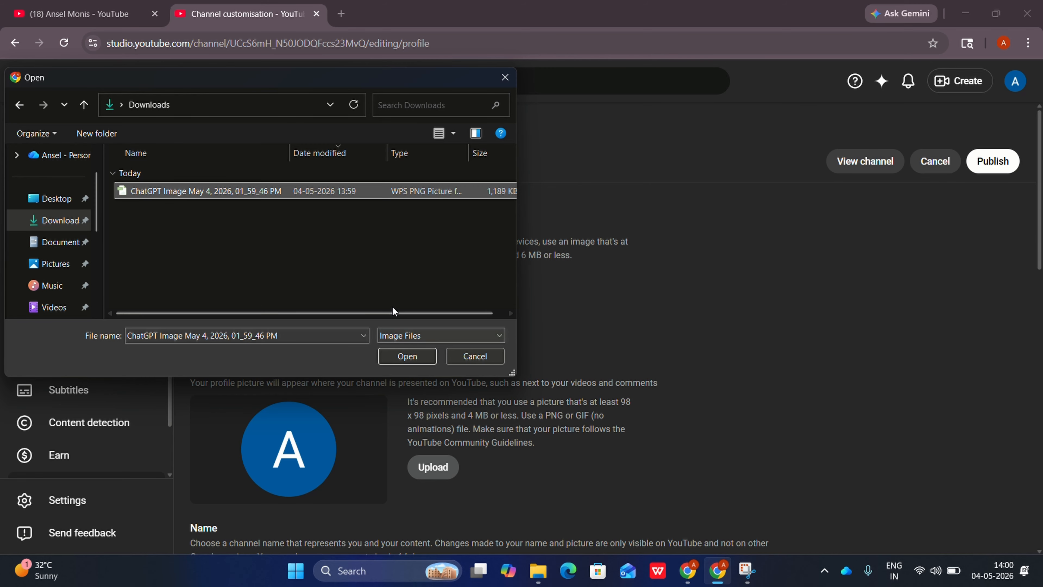
Switch to File Explorer and rename the downloaded logo image in Downloads as learnify hub channel logo
mouse_move(538, 570)
left_click(529, 511)
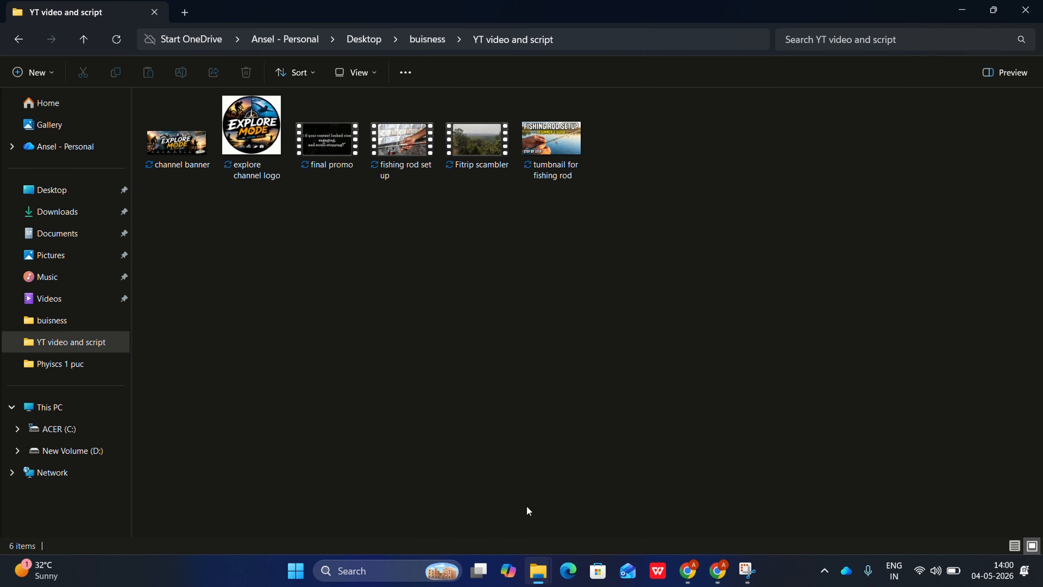
left_click(98, 211)
left_click(206, 136)
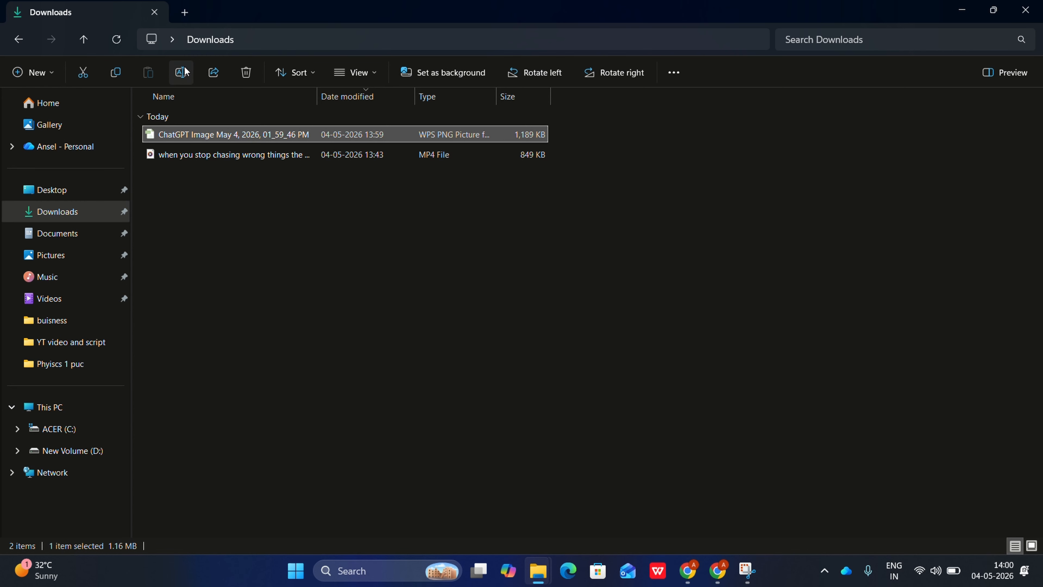
left_click(186, 72)
type("learnify hub channel")
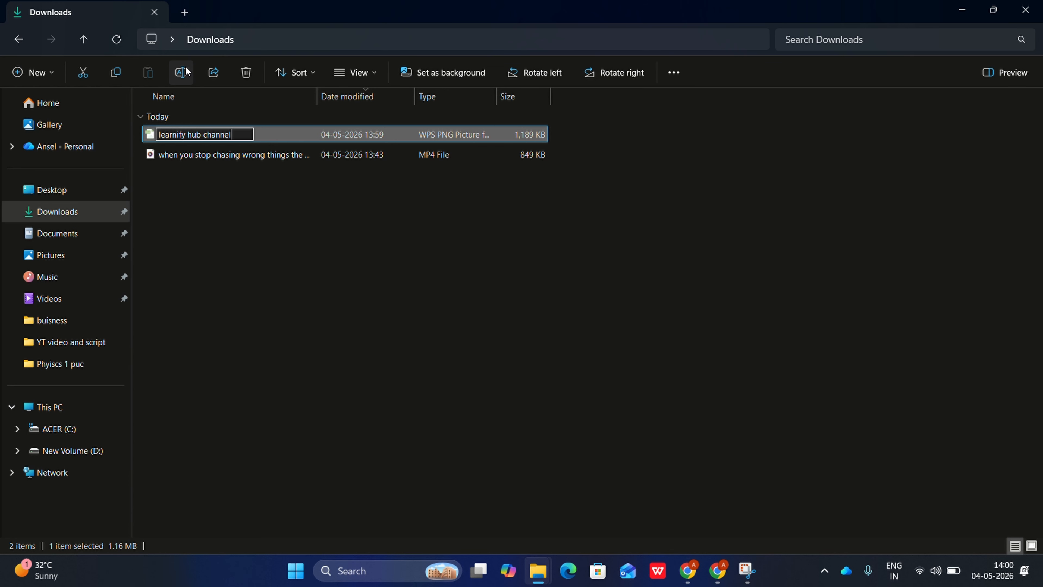
type(" logo")
key("Return")
Return to YouTube Studio and set learnify hub channel logo as the profile picture, keeping the default crop
left_click(717, 570)
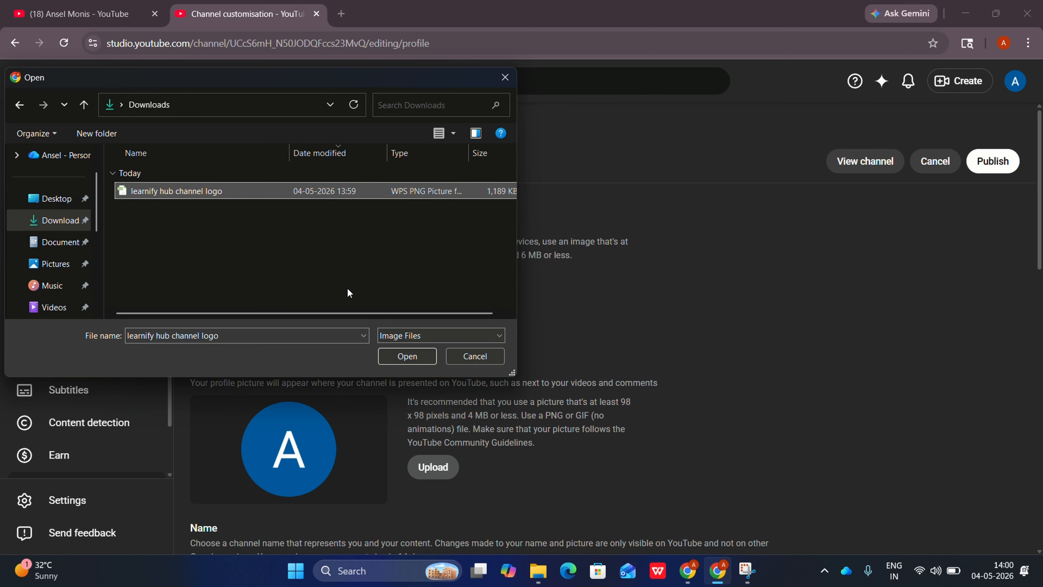
left_click(407, 357)
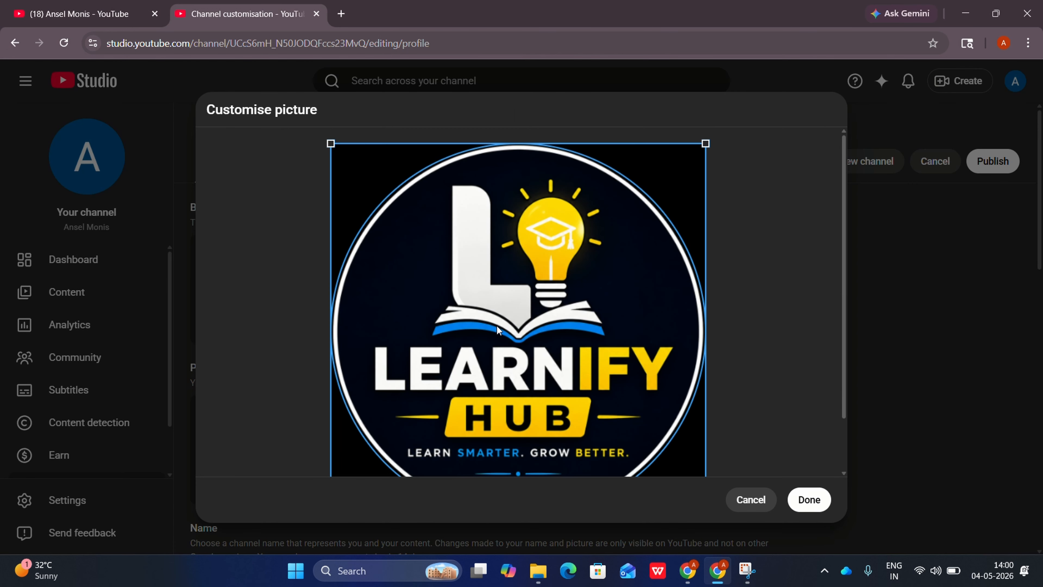
left_click(805, 498)
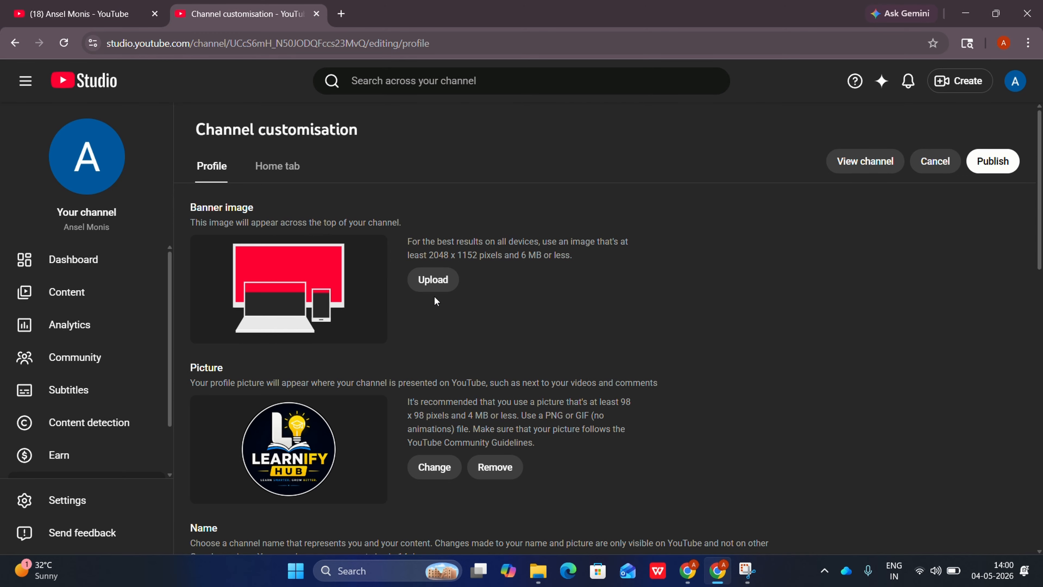
Switch to ChatGPT, open the second generated Learnify Hub banner and download it
left_click(688, 570)
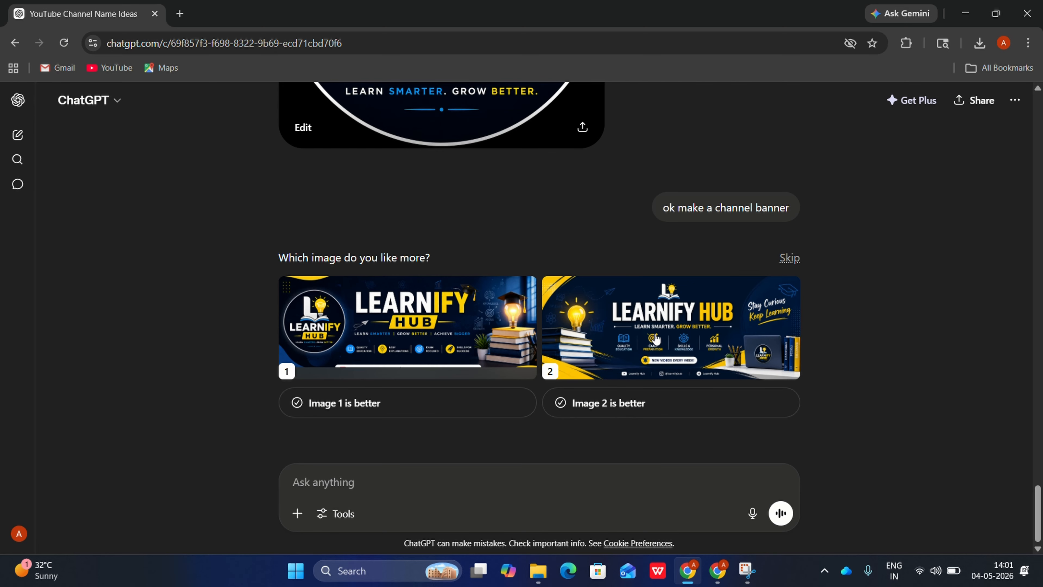
left_click(656, 339)
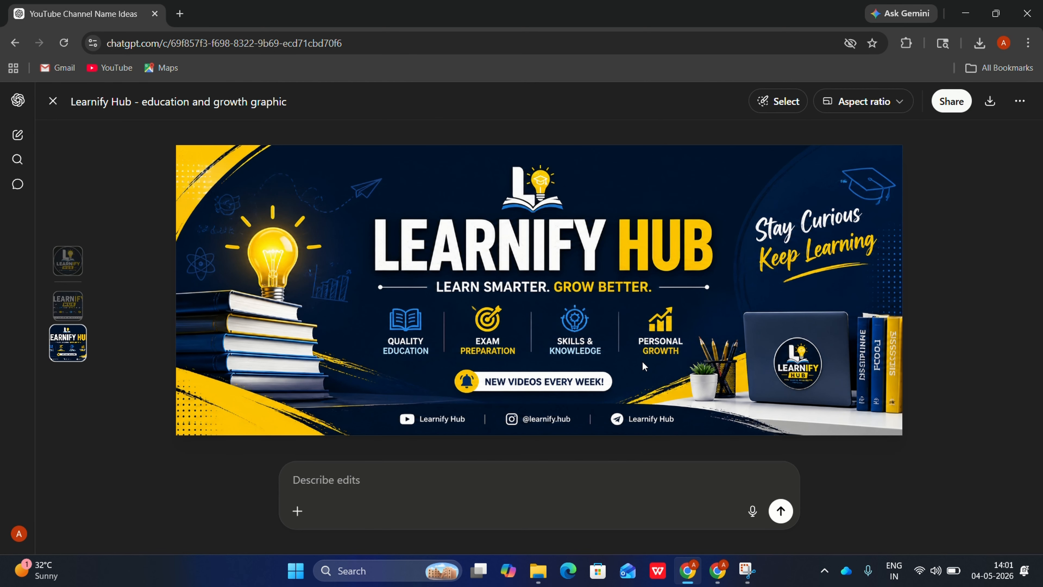
left_click(991, 101)
left_click(887, 139)
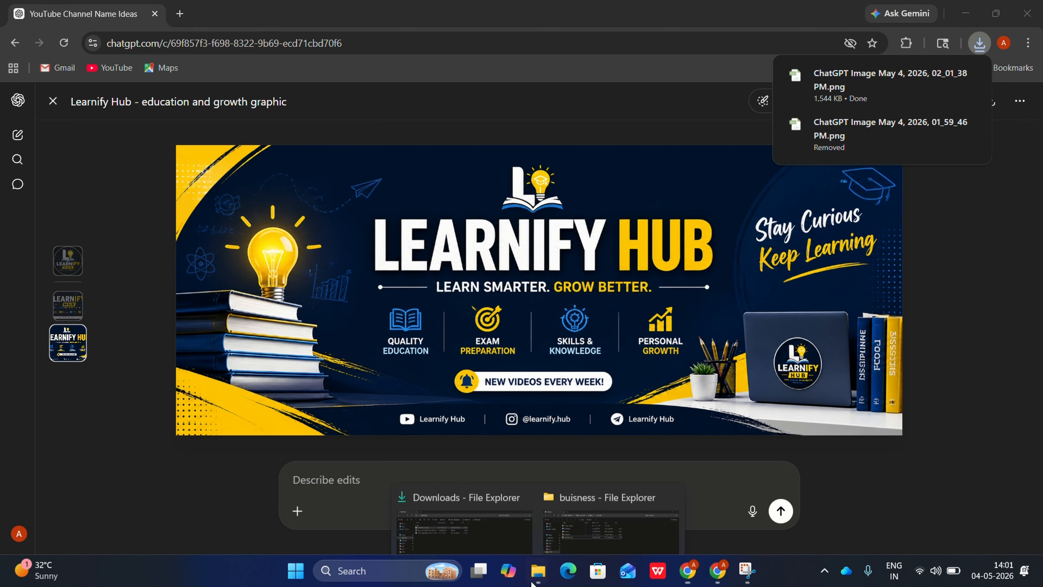
Switch to the Downloads folder and rename the new ChatGPT banner image as learnify hub channel banner
left_click(464, 493)
left_click(172, 175)
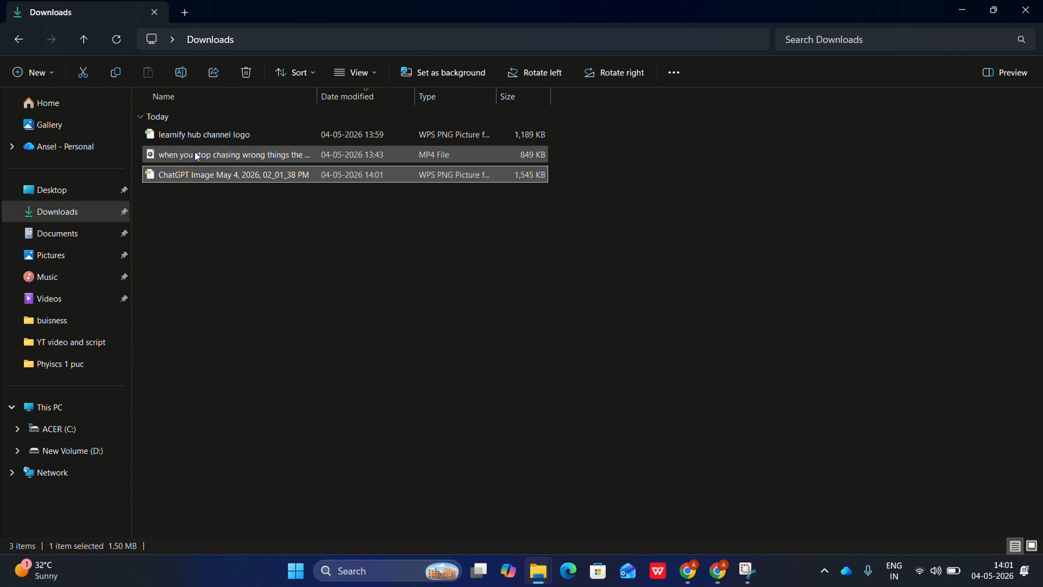
left_click(181, 73)
type("learn")
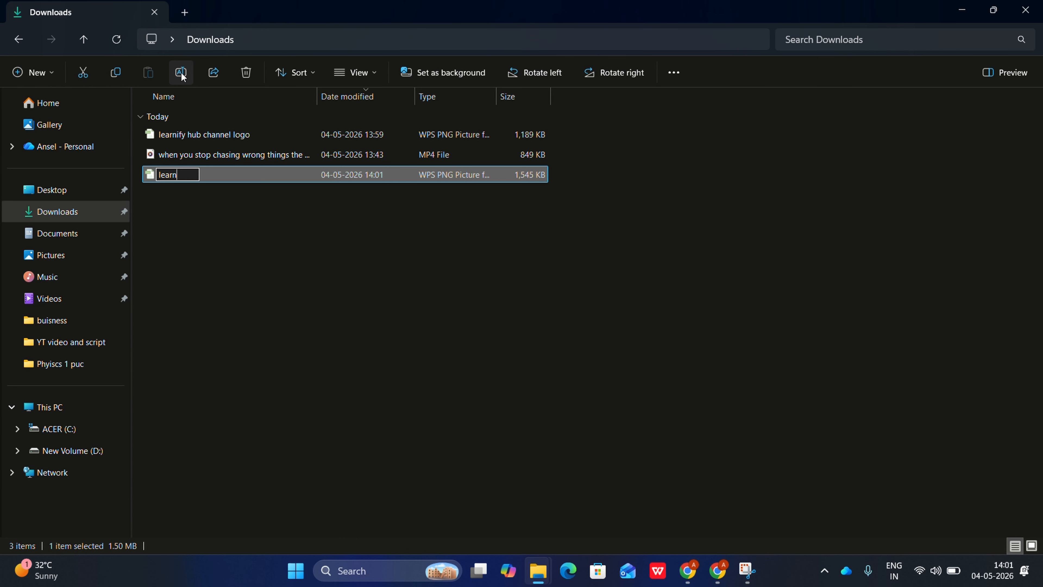
type("ify hub channel b")
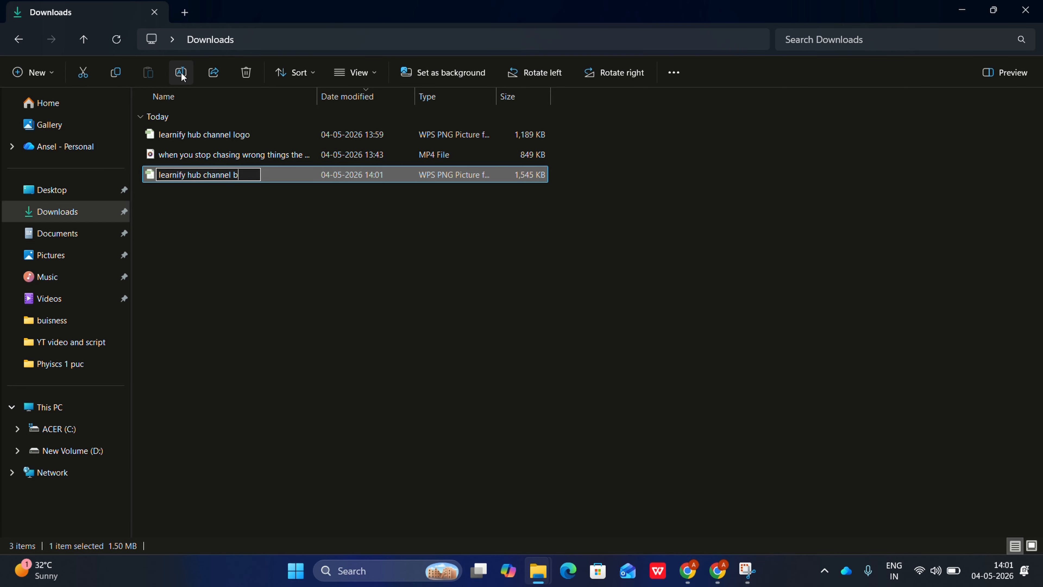
type("anner")
key("Return")
Upload the renamed banner image as the YouTube Studio channel banner, shifting its crop frame slightly towards the image's left side
left_click(717, 570)
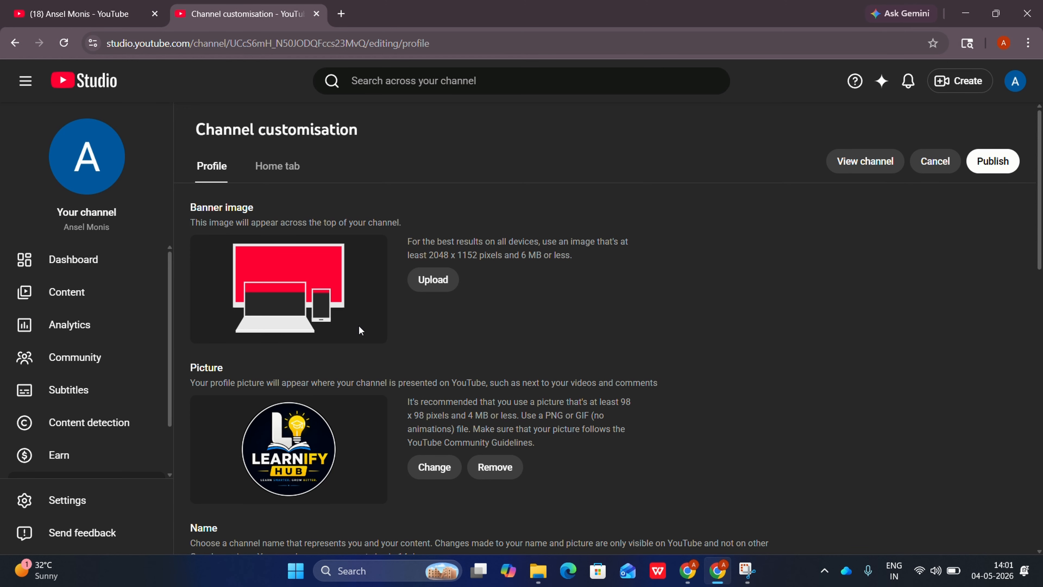
left_click(433, 280)
left_click(177, 191)
left_click(381, 364)
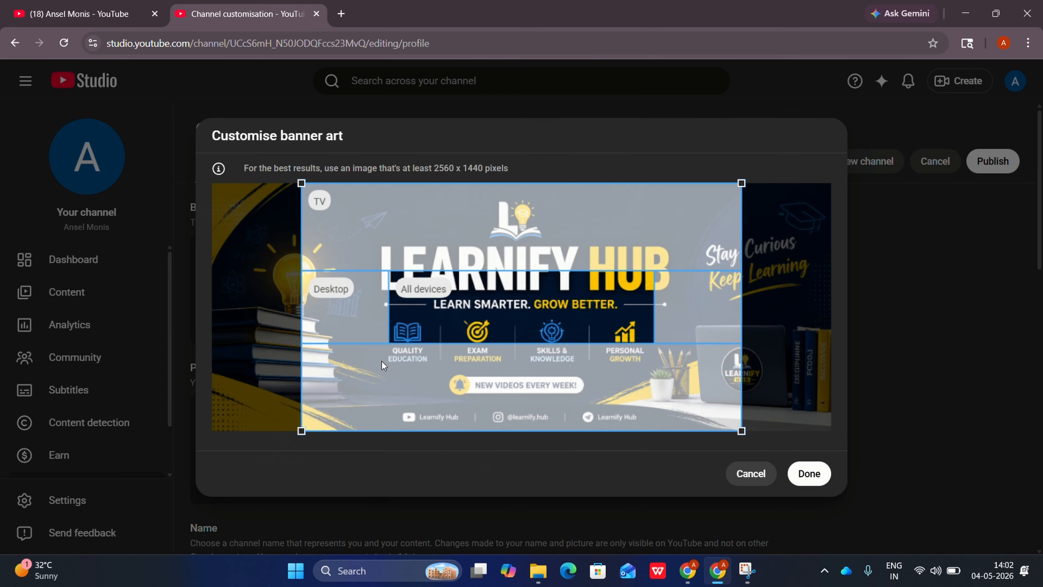
left_click_drag(524, 302, 487, 314)
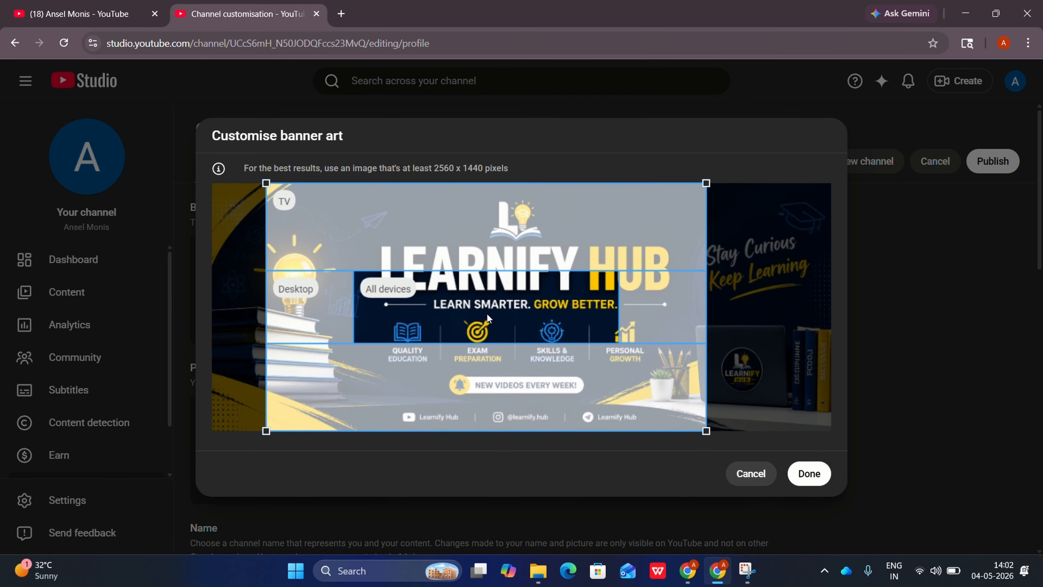
left_click(809, 474)
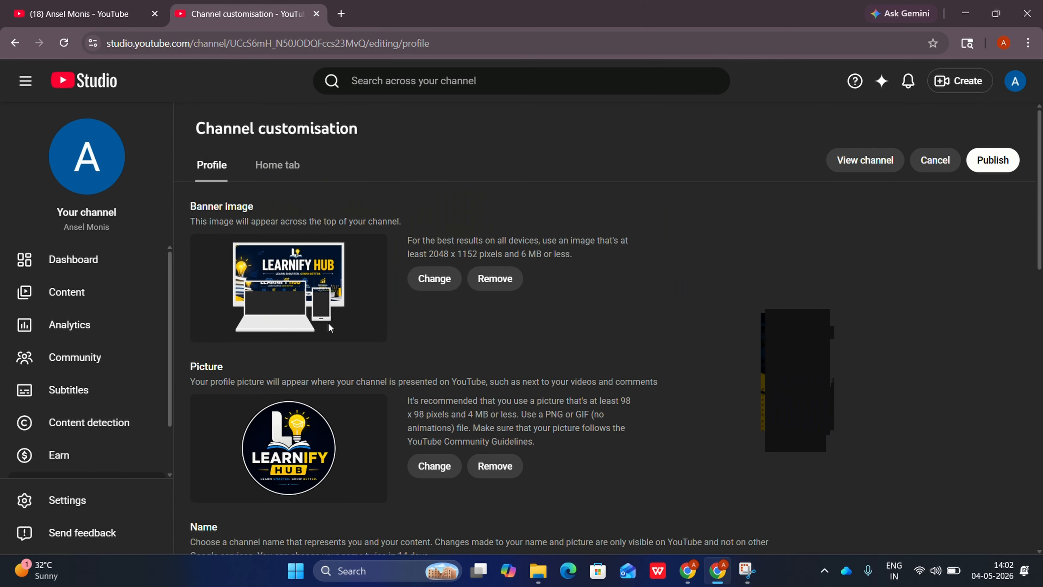
Return to the ChatGPT conversation and request a description for this channel targeting jee, cet, neet and 6 7 8 9 10 11 and 12 students
scroll(328, 323, "down", 8)
scroll(328, 323, "up", 2)
left_click(688, 570)
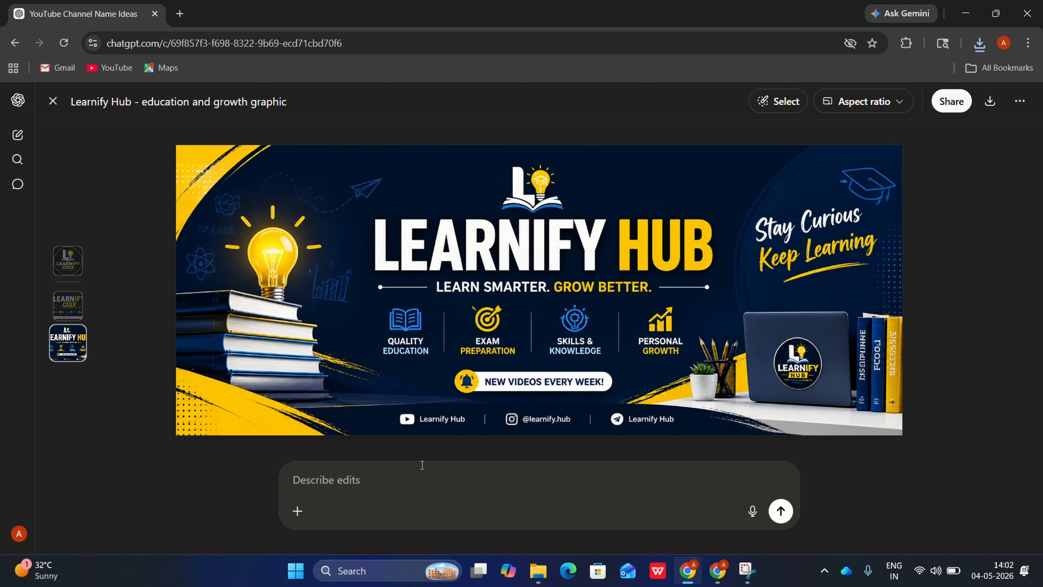
left_click(52, 102)
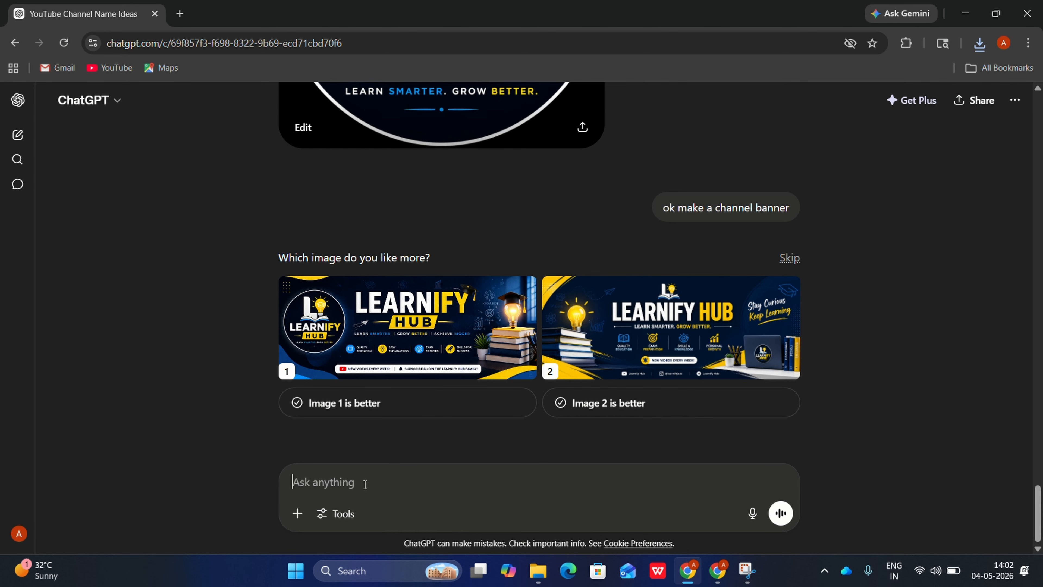
type("give a description for this chan")
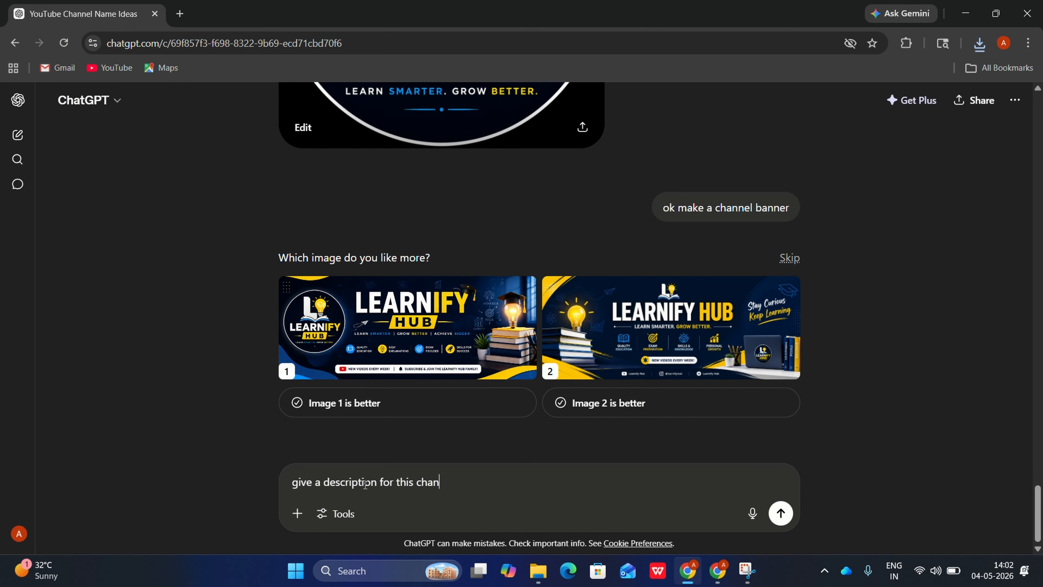
type("nel remmeber i have targe")
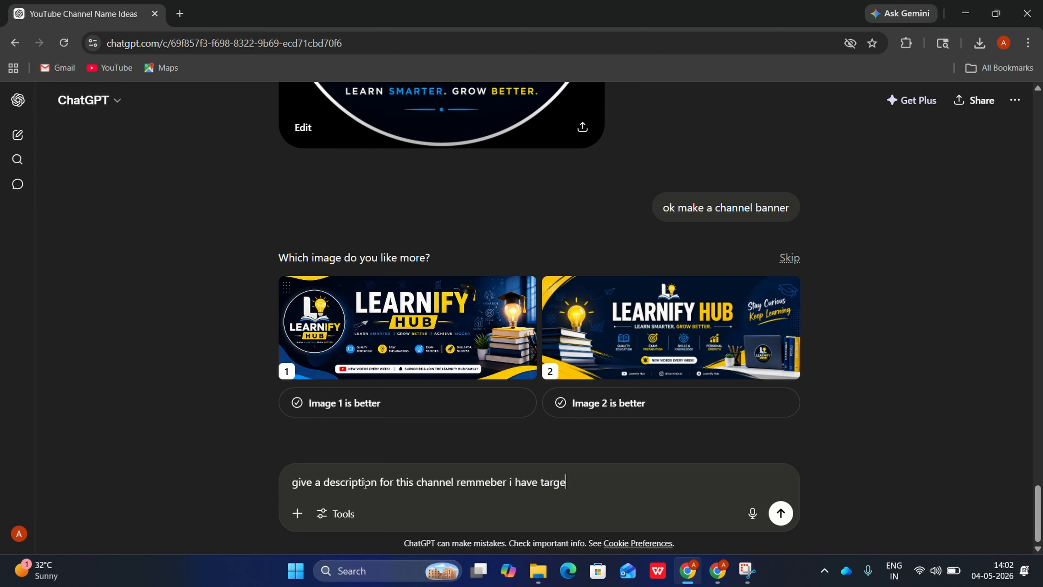
type("tting jee,cet nee ")
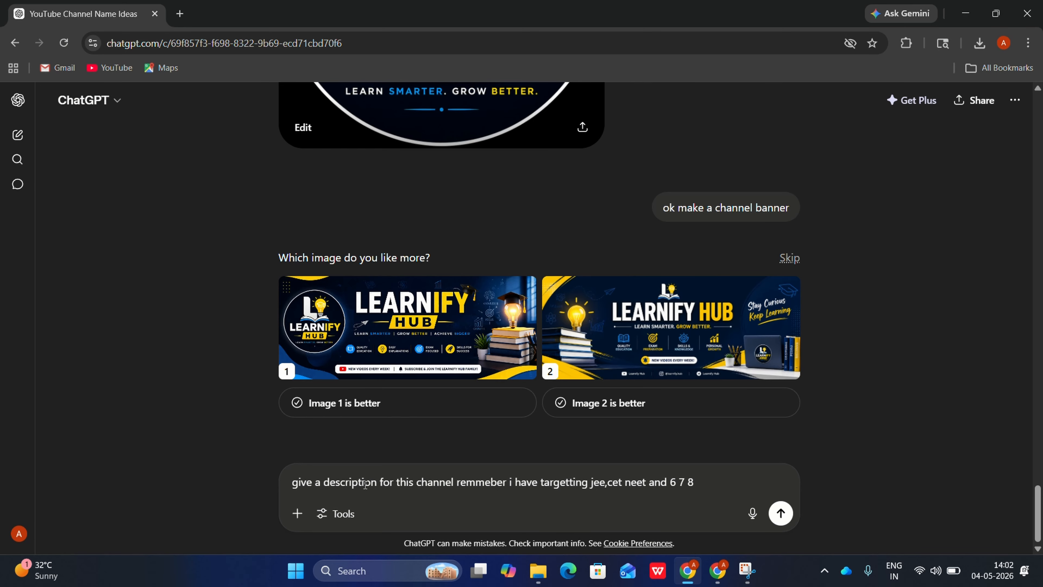
type(" and 6 7 8 9 10 11 and 12 students")
key("Return")
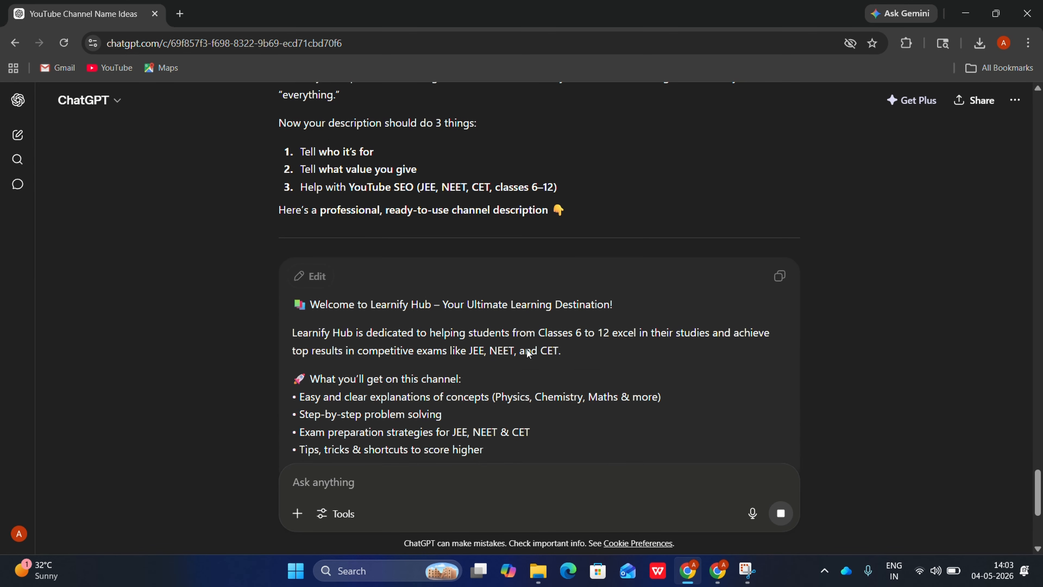
Copy the generated Learnify Hub description and paste it into the channel description in YouTube Studio
scroll(628, 249, "up", 3)
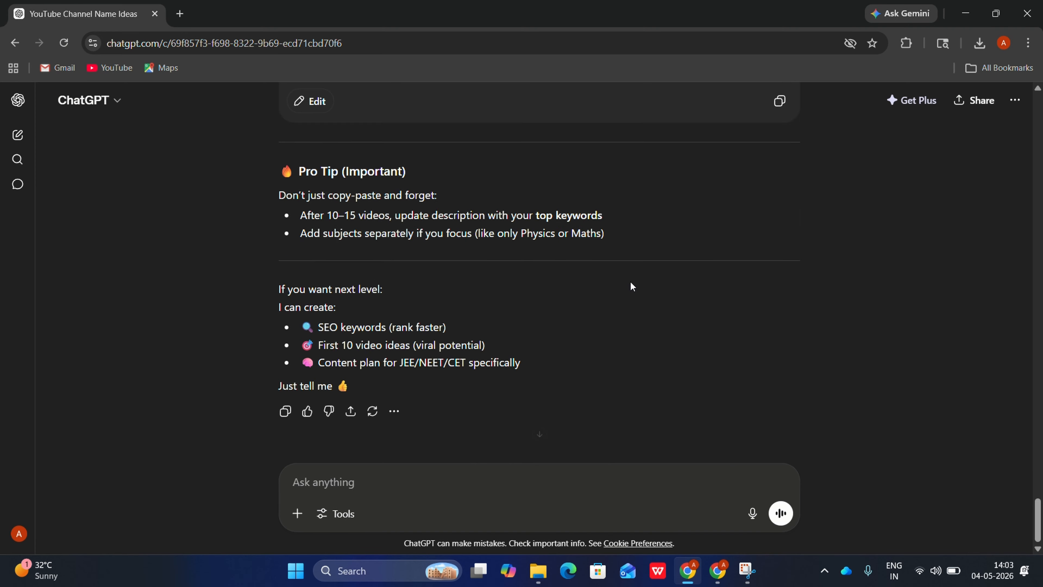
scroll(629, 284, "up", 10)
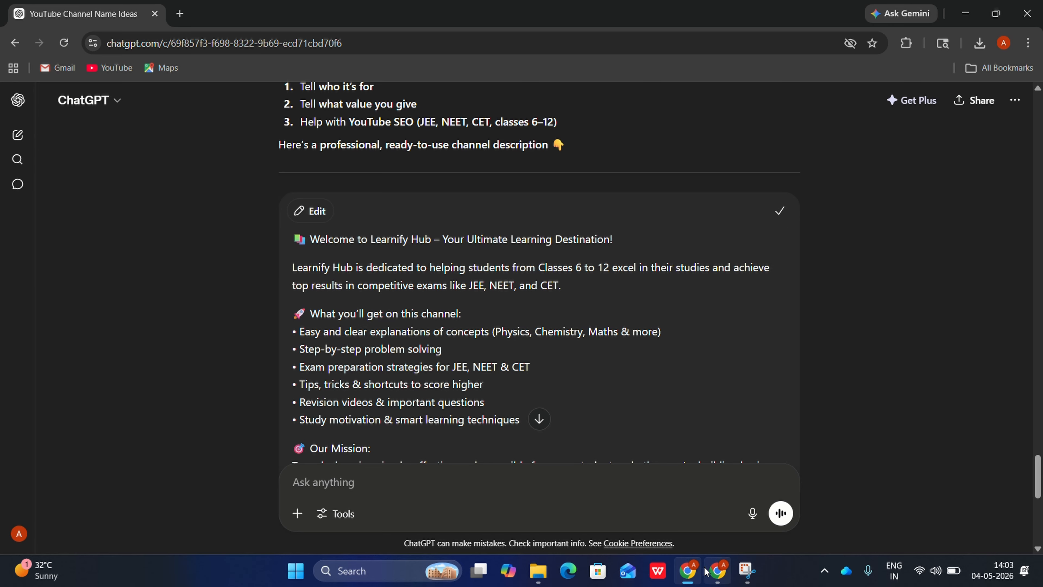
left_click(707, 571)
right_click(263, 306)
left_click(293, 323)
key("ctrl+v")
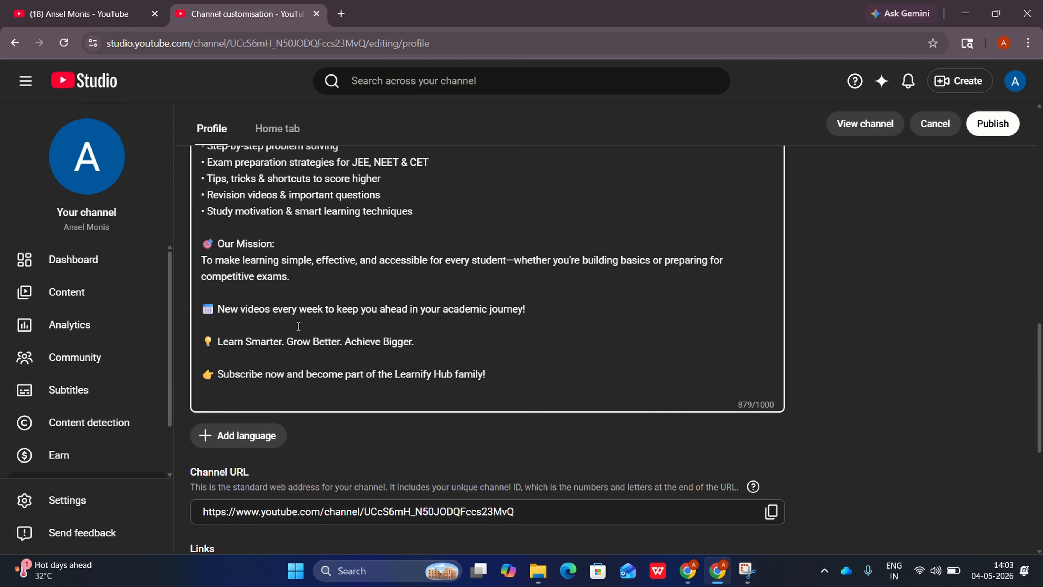
scroll(299, 326, "down", 6)
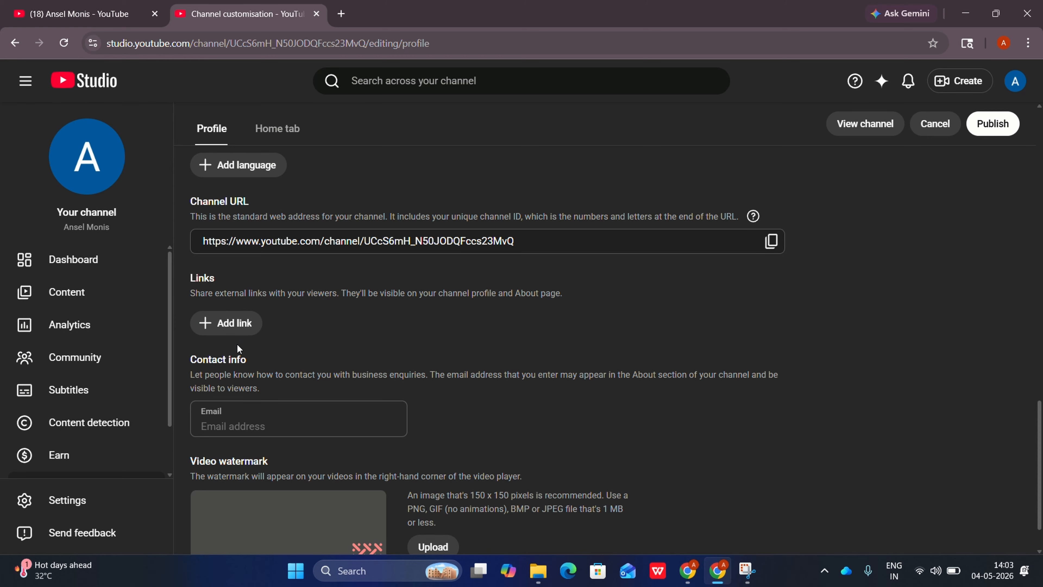
scroll(239, 348, "down", 1)
left_click(423, 493)
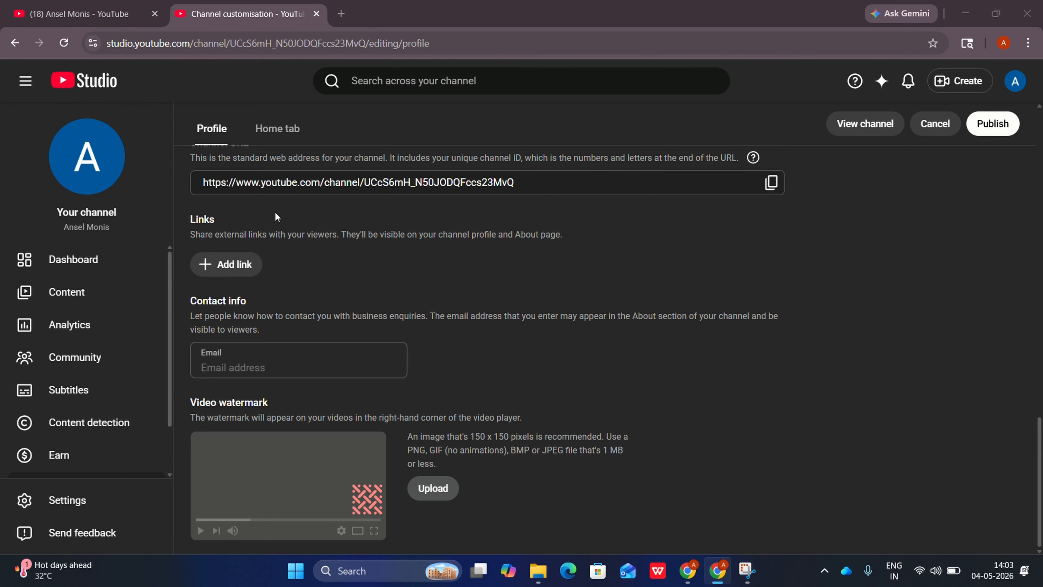
left_click(507, 80)
Publish the channel profile changes and open the channel's Home tab settings
scroll(380, 328, "up", 17)
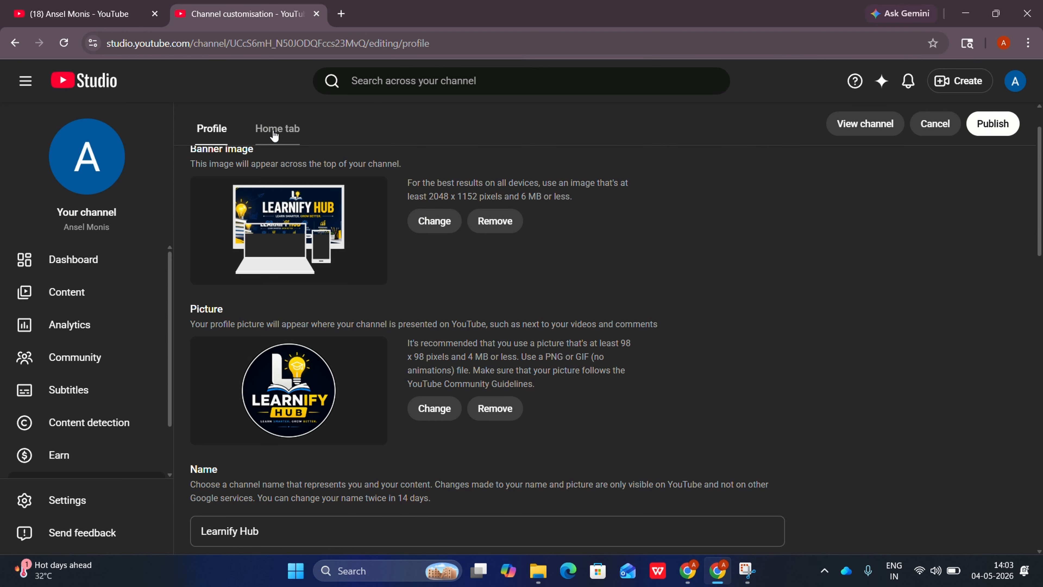
left_click(994, 126)
left_click(290, 129)
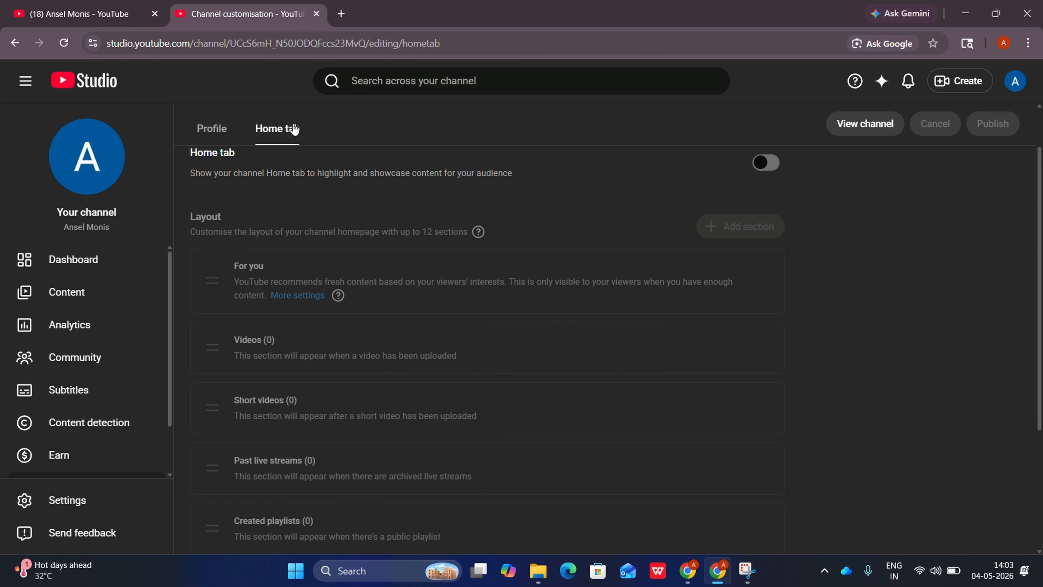
Look over the Home tab layout and the Profile fields, from the description down to the video watermark
scroll(319, 191, "down", 3)
scroll(362, 248, "up", 5)
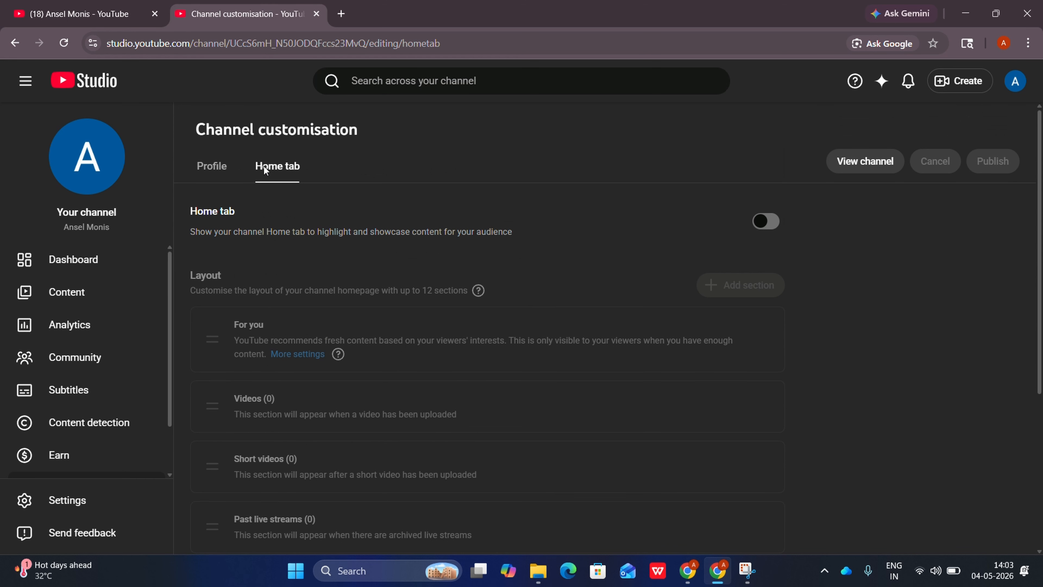
left_click(211, 166)
scroll(305, 367, "down", 8)
scroll(304, 367, "down", 10)
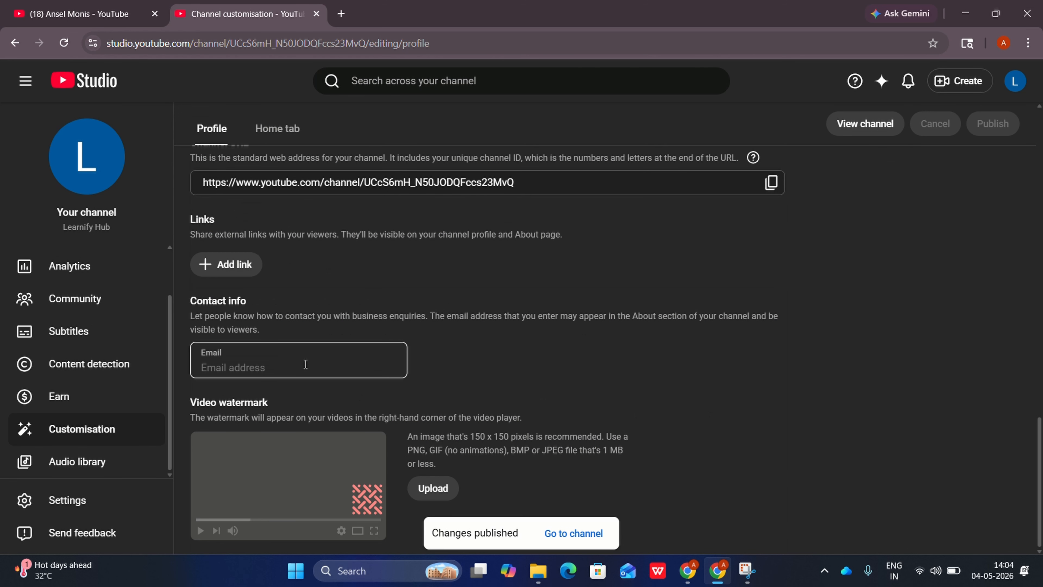
scroll(305, 361, "up", 20)
scroll(333, 269, "down", 13)
scroll(332, 269, "down", 8)
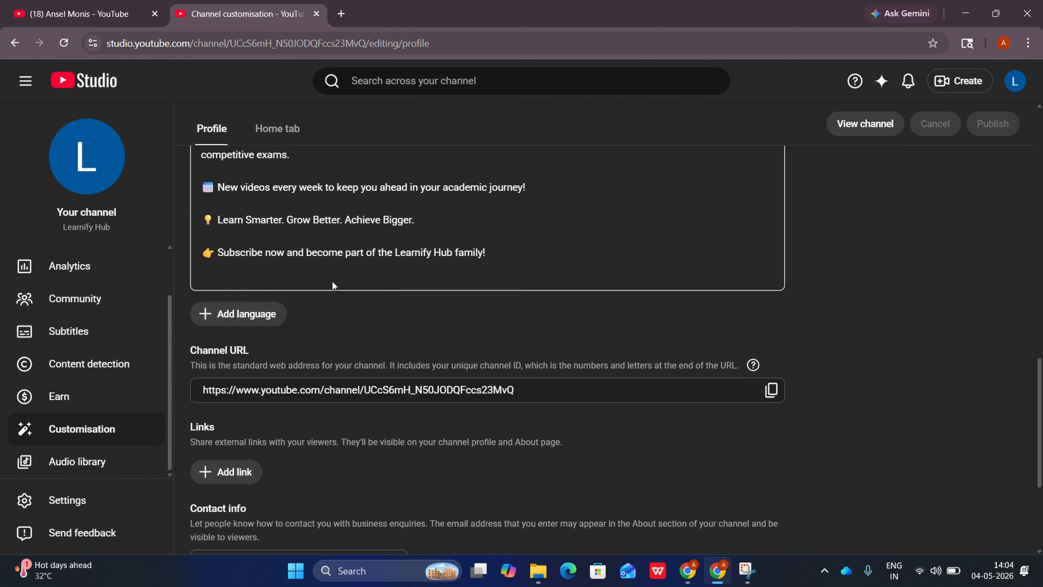
Open the Studio channel settings and set the country of residence to India
left_click(76, 500)
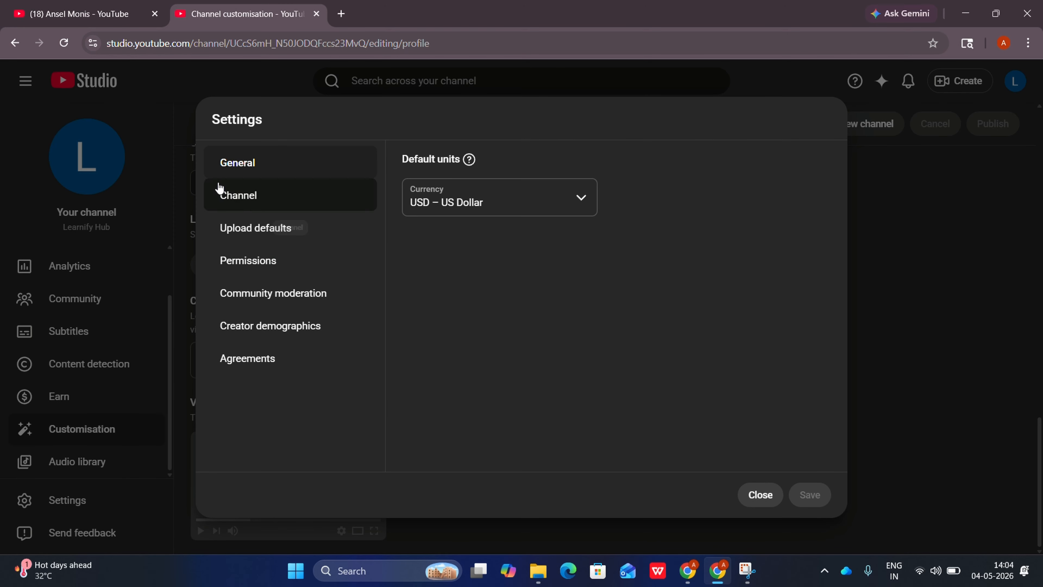
left_click(263, 197)
left_click(517, 228)
scroll(480, 367, "down", 10)
scroll(480, 367, "down", 9)
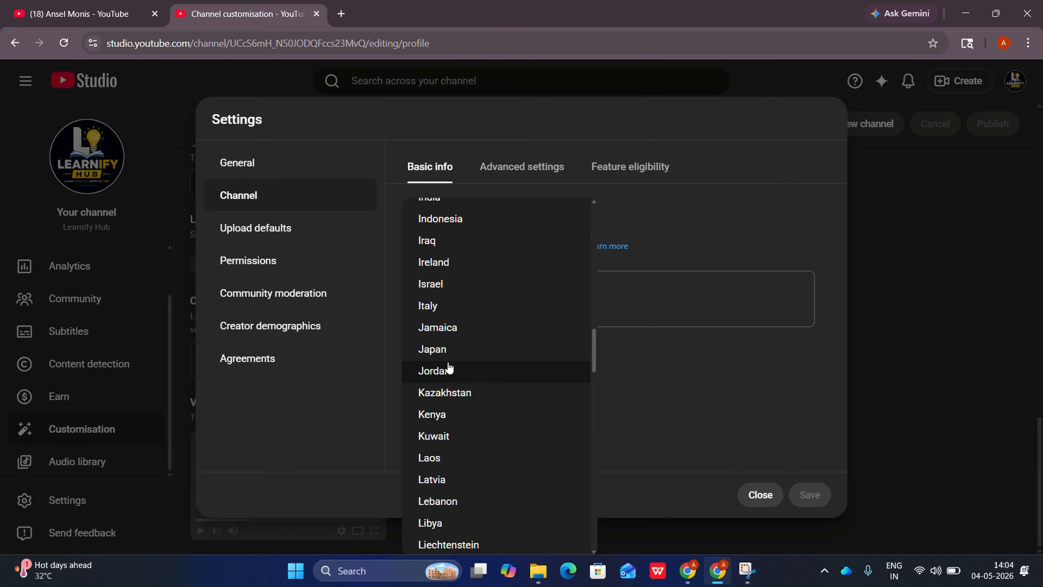
scroll(473, 274, "up", 1)
left_click(442, 268)
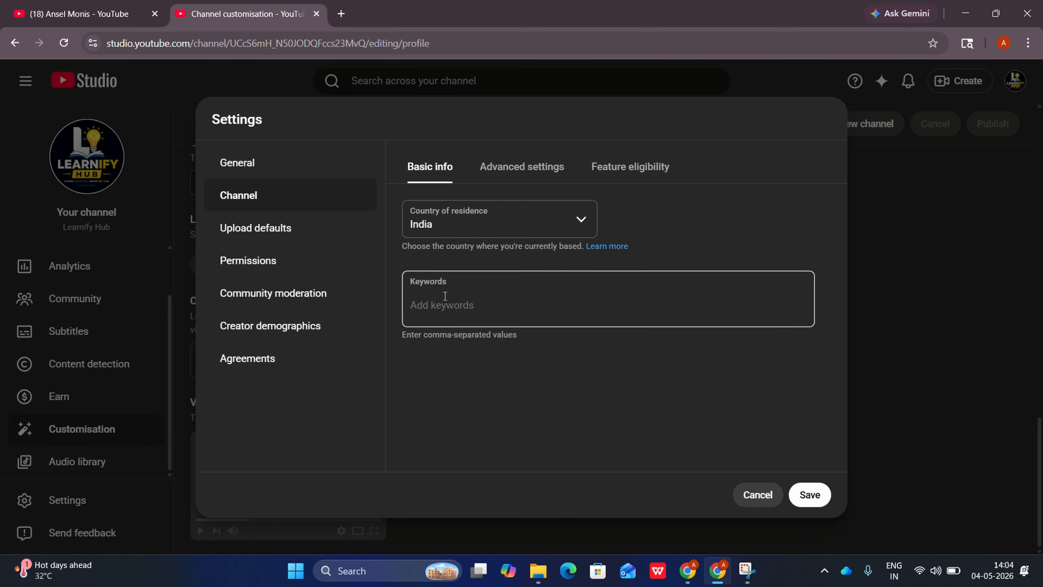
Return to the ChatGPT conversation, send "write keywords for my channel" and copy the first block of generated keywords
left_click(688, 570)
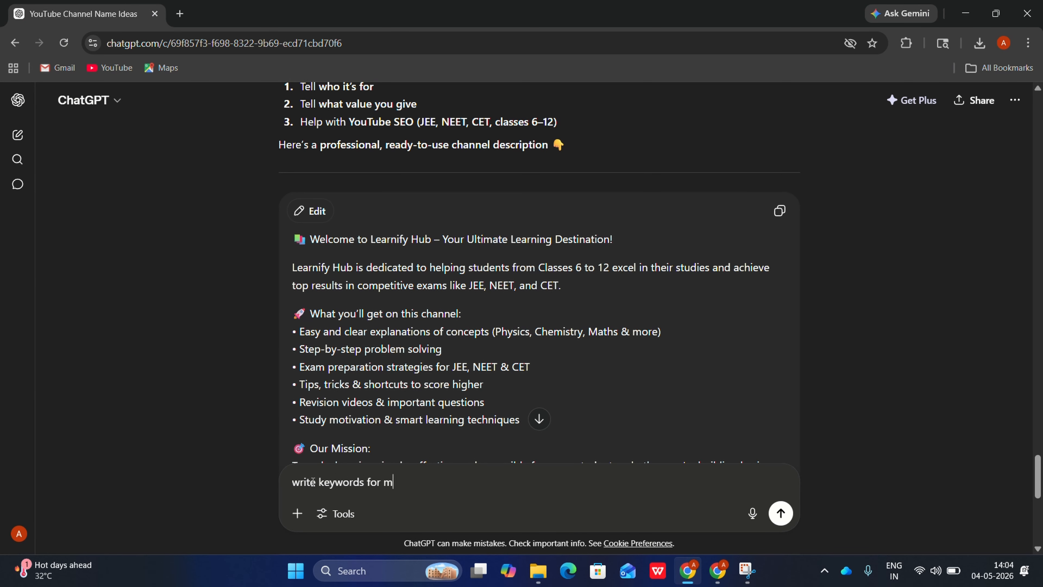
key("Return")
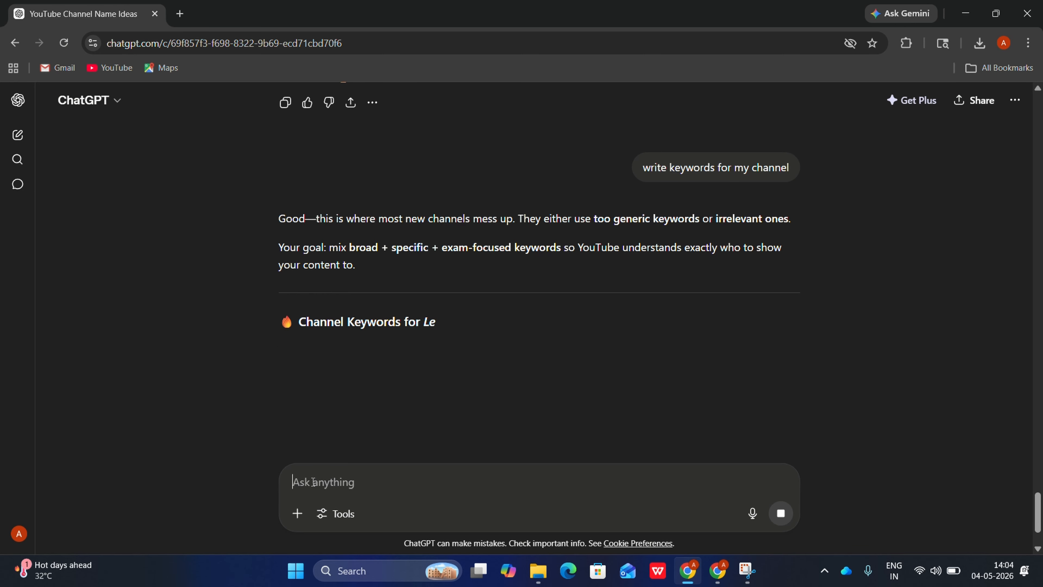
scroll(280, 210, "down", 3)
left_click_drag(281, 210, 489, 263)
key("ctrl+c")
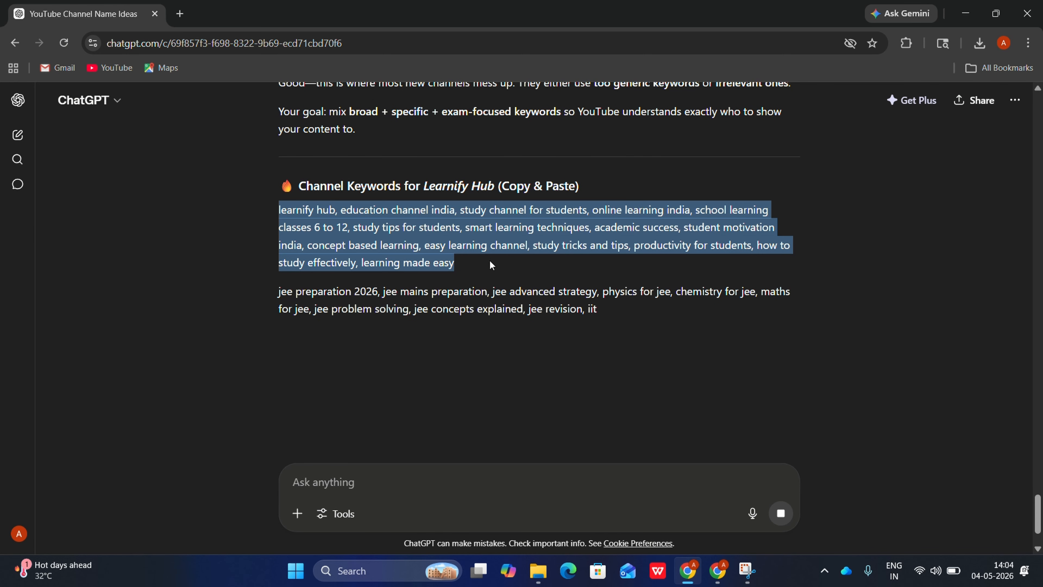
right_click(491, 255)
left_click(506, 259)
Paste the general Learnify Hub keywords, from "learnify hub" to "learning made easy", into the channel keywords in YouTube Studio
left_click(718, 570)
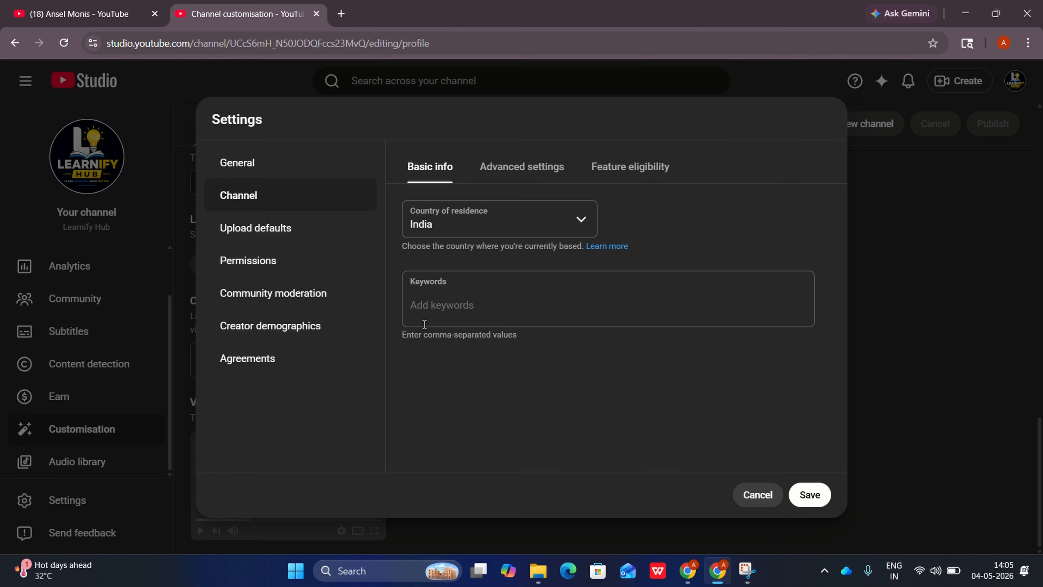
left_click(447, 296)
right_click(448, 296)
left_click(482, 375)
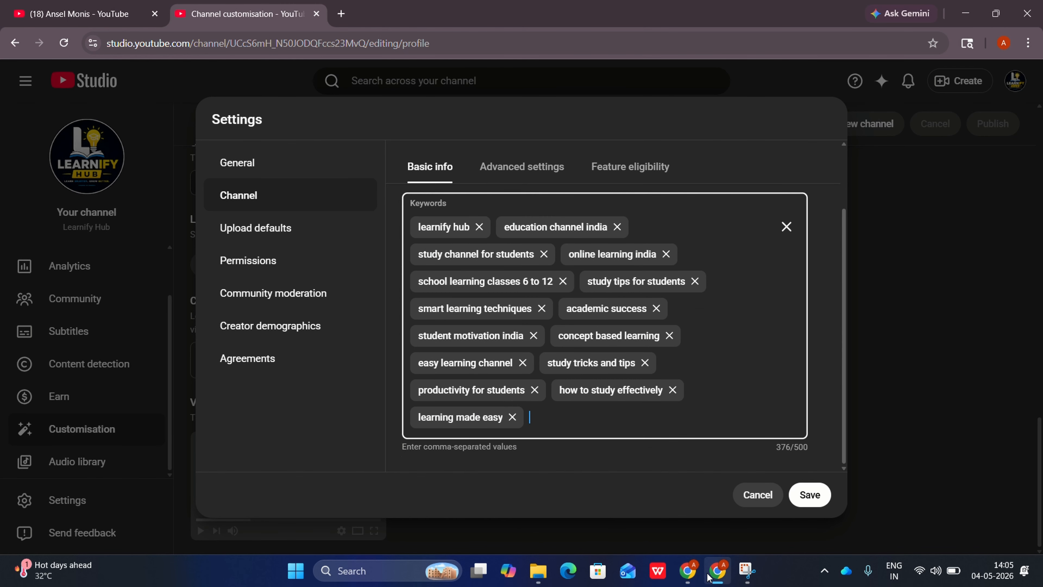
Copy the JEE keywords, from "jee preparation 2026" to "iit preparation india", from ChatGPT and append them to the channel keywords in YouTube Studio
left_click(707, 577)
left_click_drag(279, 291, 681, 309)
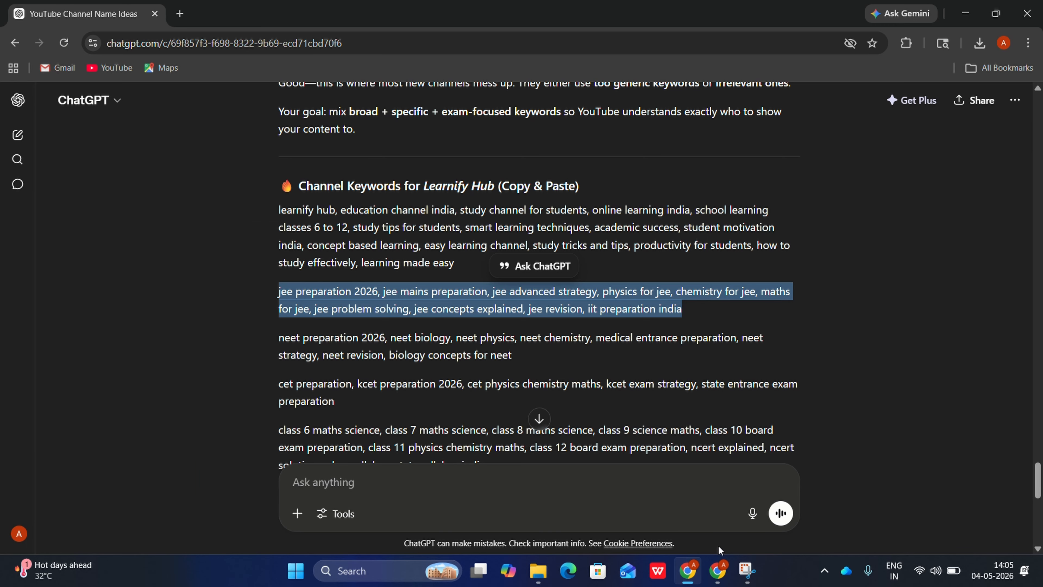
key("ctrl+c")
left_click(718, 570)
right_click(573, 433)
left_click(587, 267)
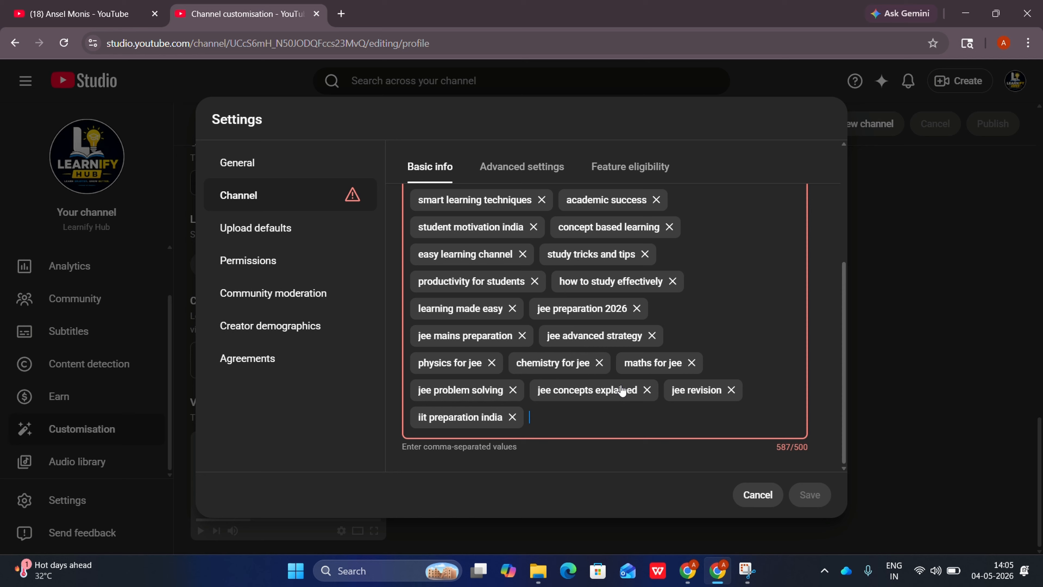
Remove the keywords iit preparation india, jee revision, jee concepts explained, jee problem solving and maths for jee, and save the settings
left_click(512, 417)
left_click(731, 390)
left_click(647, 417)
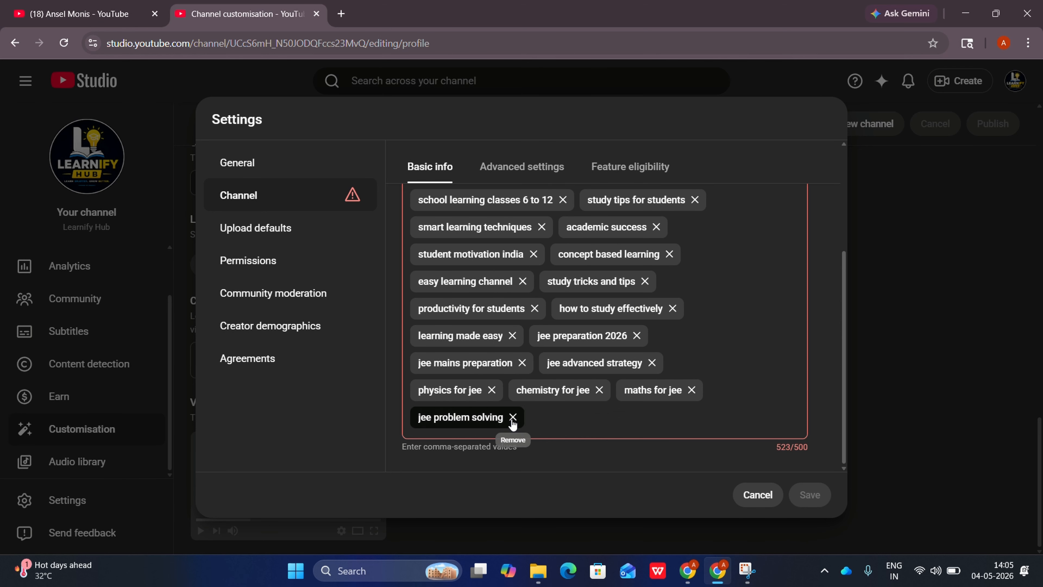
left_click(512, 418)
left_click(692, 417)
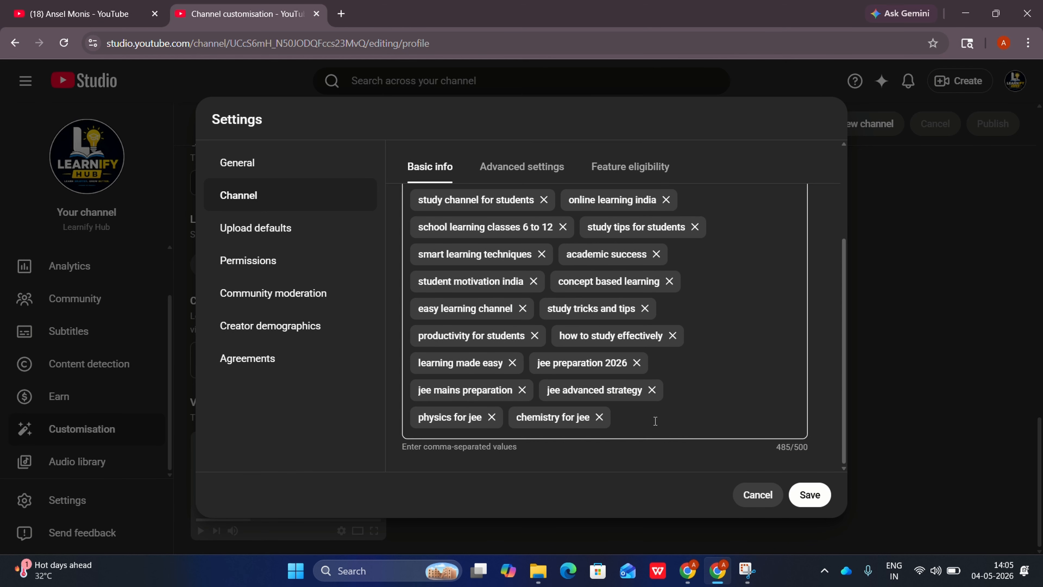
left_click(819, 496)
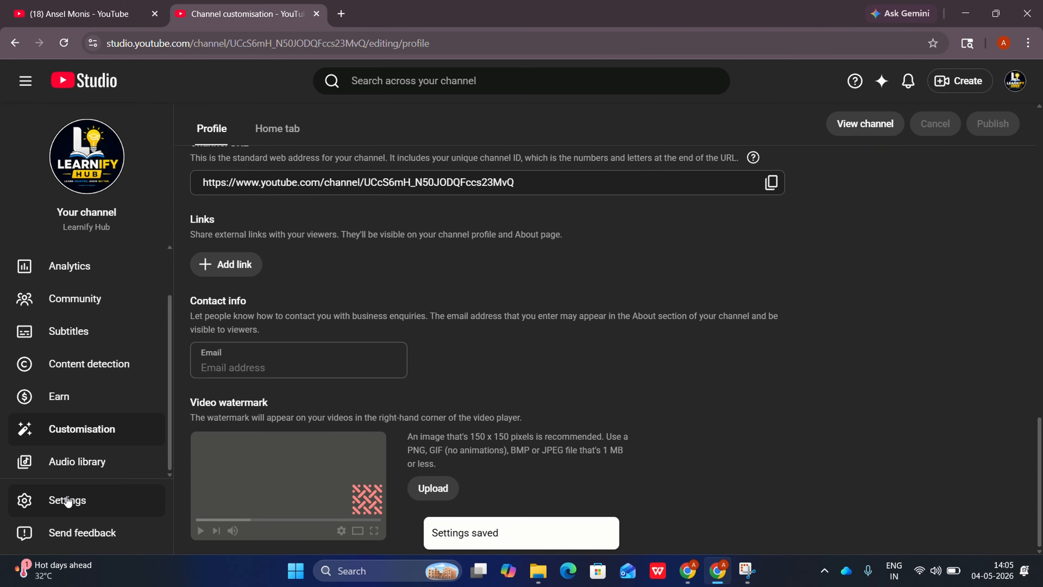
Reopen the channel settings and set the audience to not Made for Kids in the advanced settings
left_click(67, 502)
left_click(267, 196)
scroll(513, 306, "down", 5)
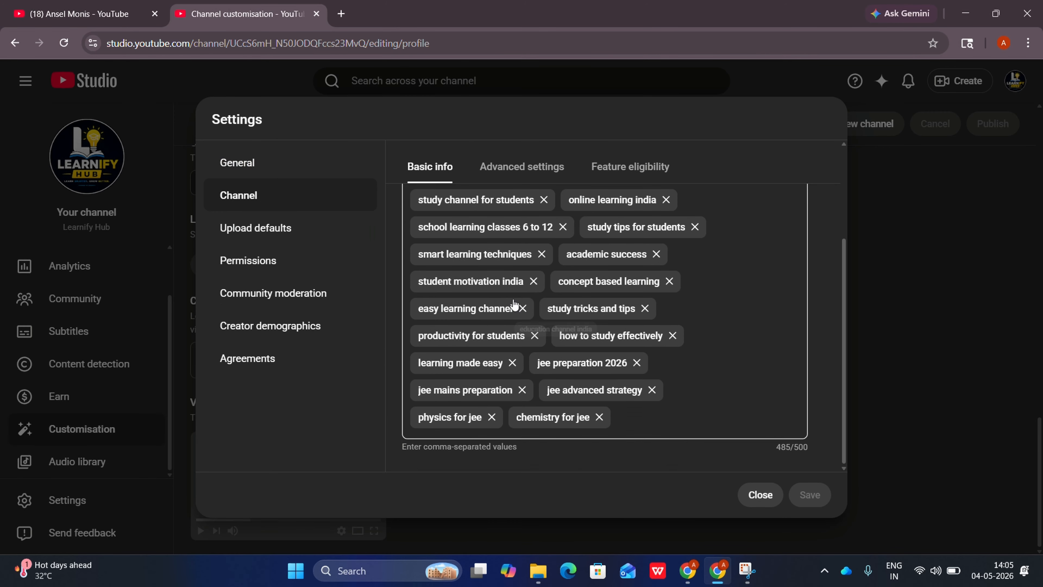
left_click(521, 169)
left_click(436, 233)
scroll(432, 388, "up", 3)
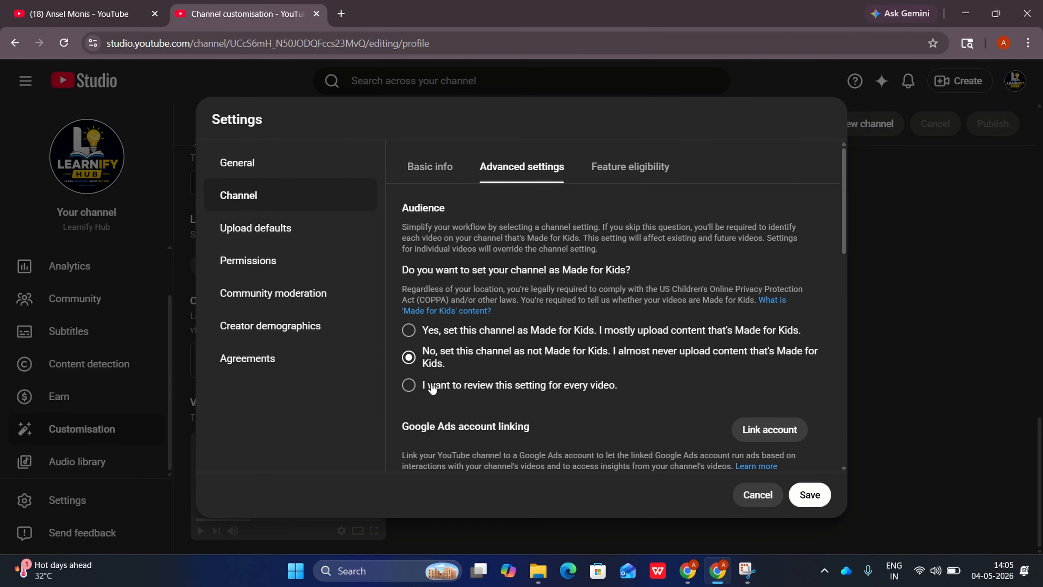
scroll(432, 389, "down", 12)
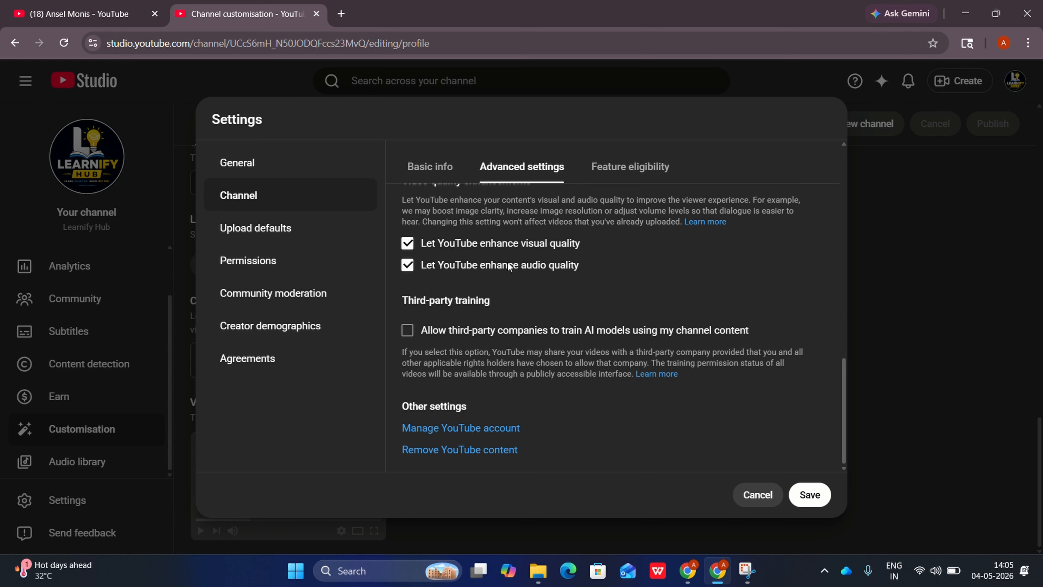
Verify the channel's phone number with a texted verification code to enable intermediate features, and save the settings
left_click(630, 167)
left_click(753, 307)
left_click(707, 445)
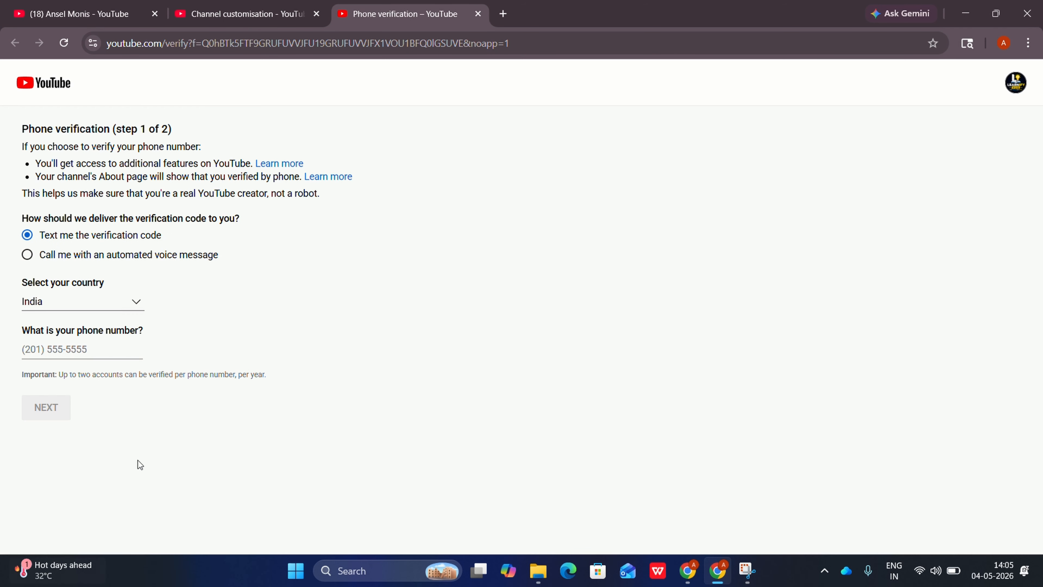
left_click(41, 405)
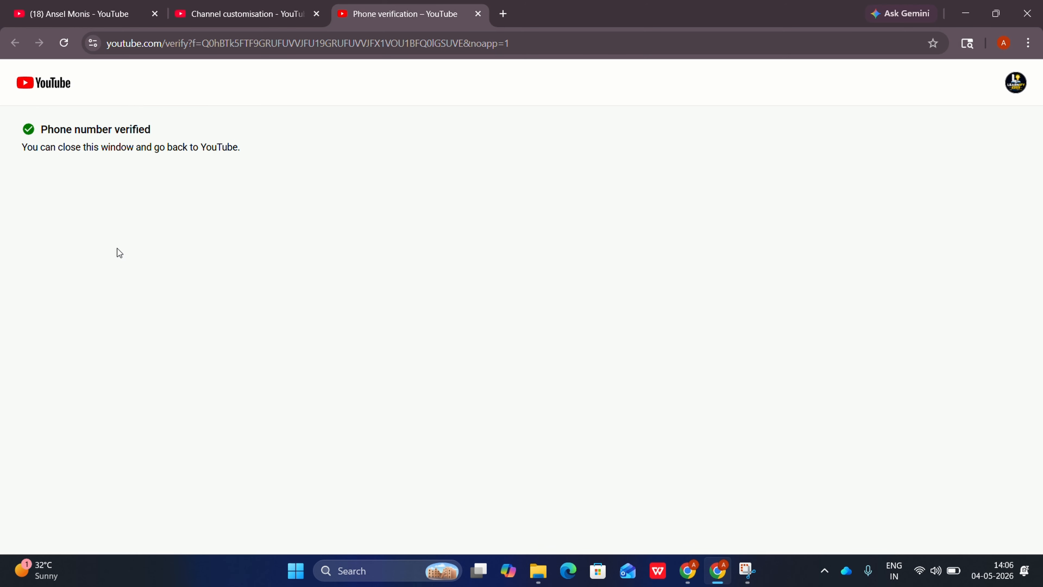
left_click(301, 4)
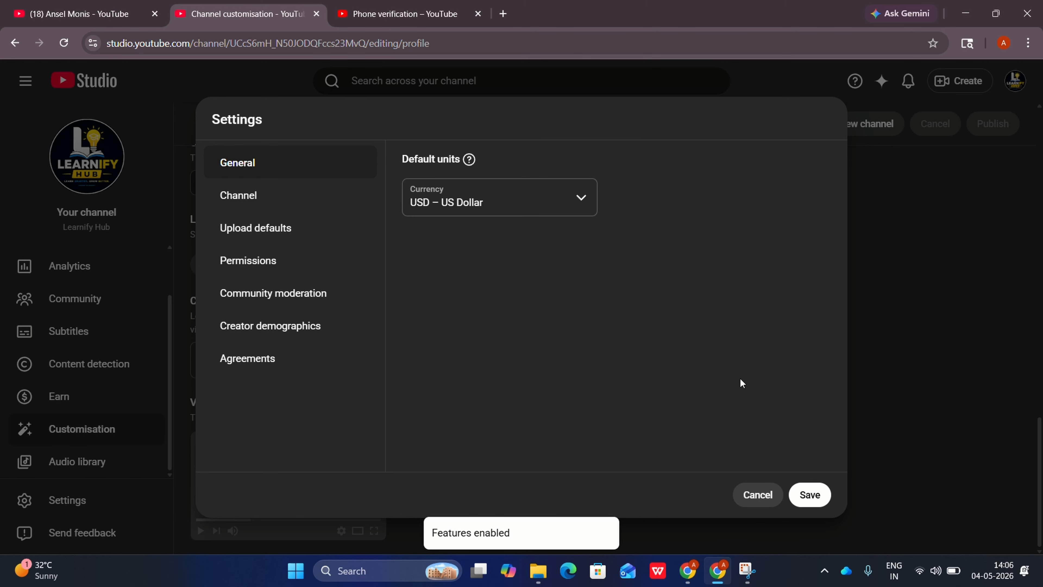
left_click(810, 494)
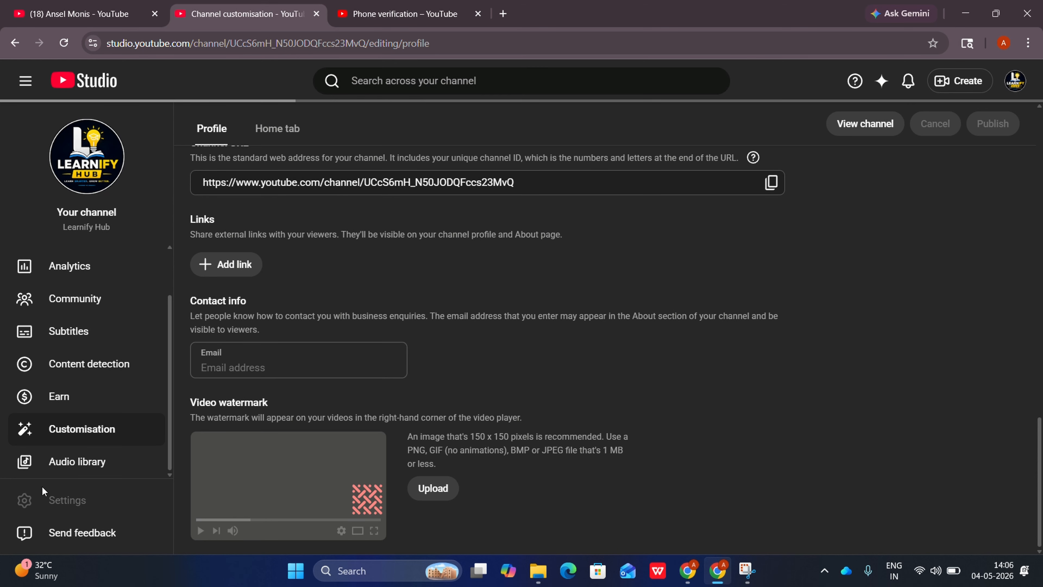
Reopen the channel's feature eligibility settings and request advanced features through the "Build history as you grow" option
left_click(70, 505)
left_click(279, 210)
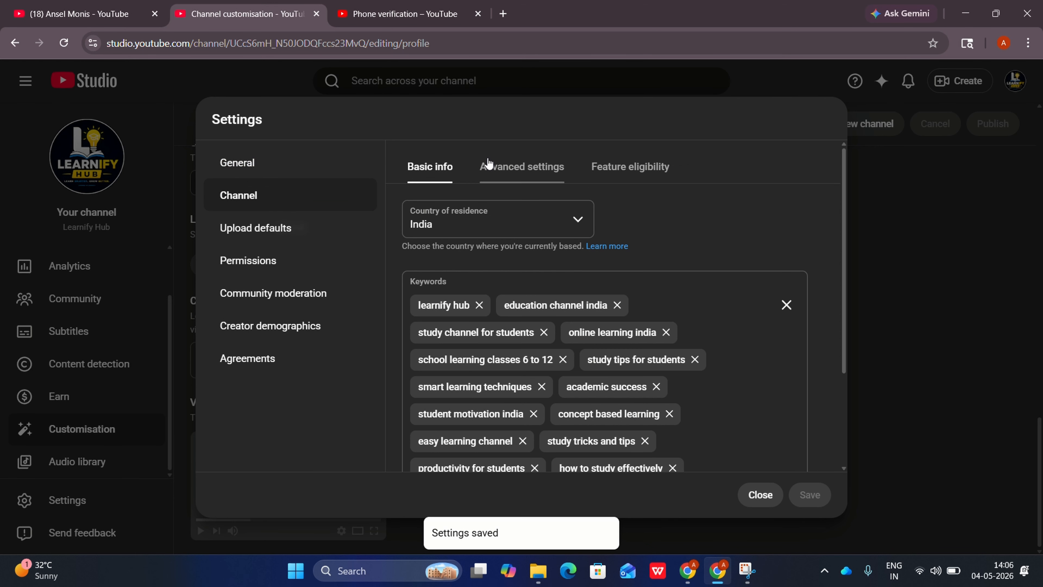
scroll(514, 176, "down", 5)
left_click(534, 168)
scroll(544, 267, "down", 10)
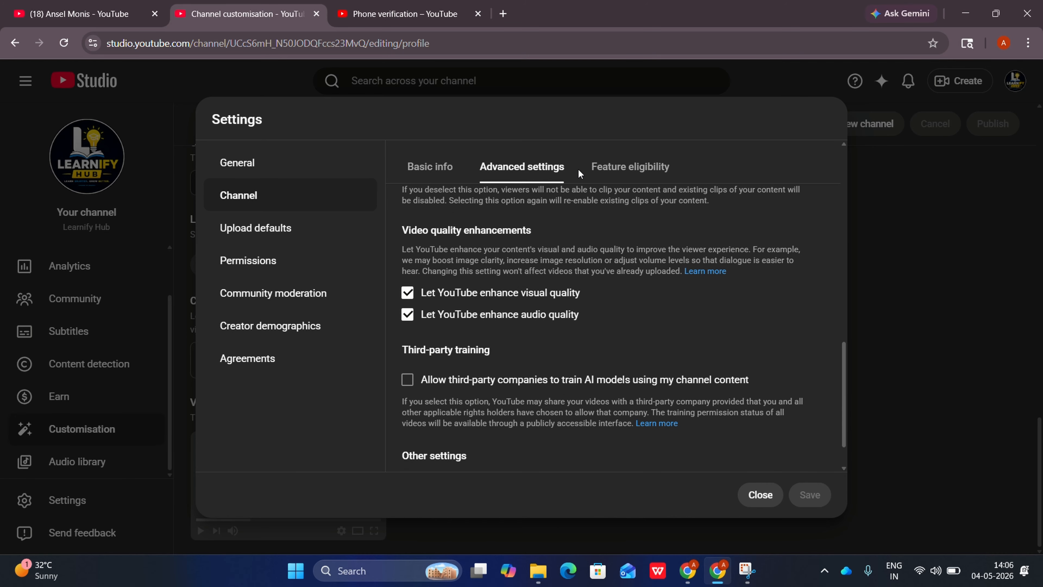
left_click(624, 169)
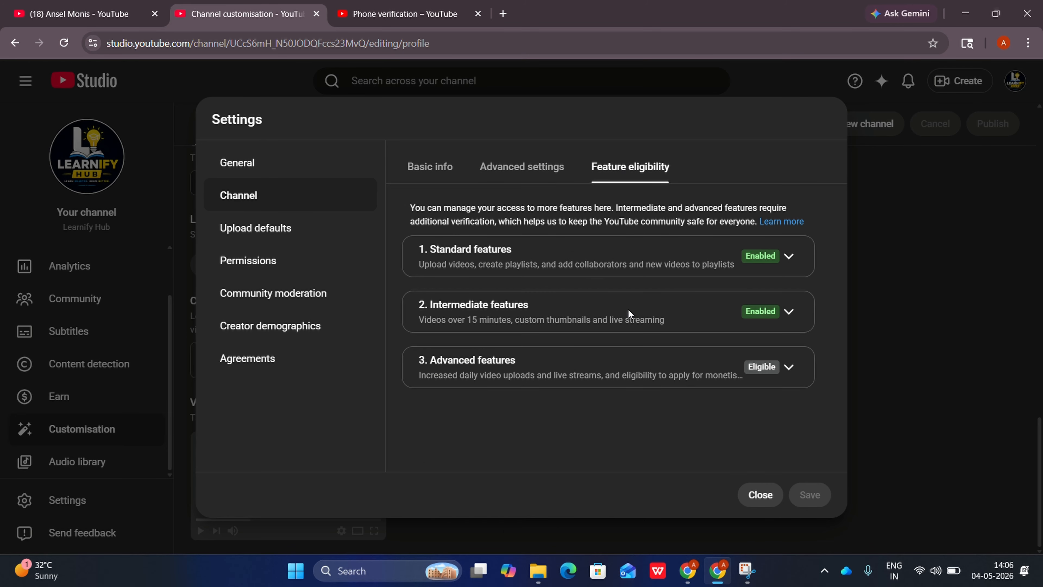
left_click(789, 367)
scroll(695, 397, "down", 3)
left_click(698, 401)
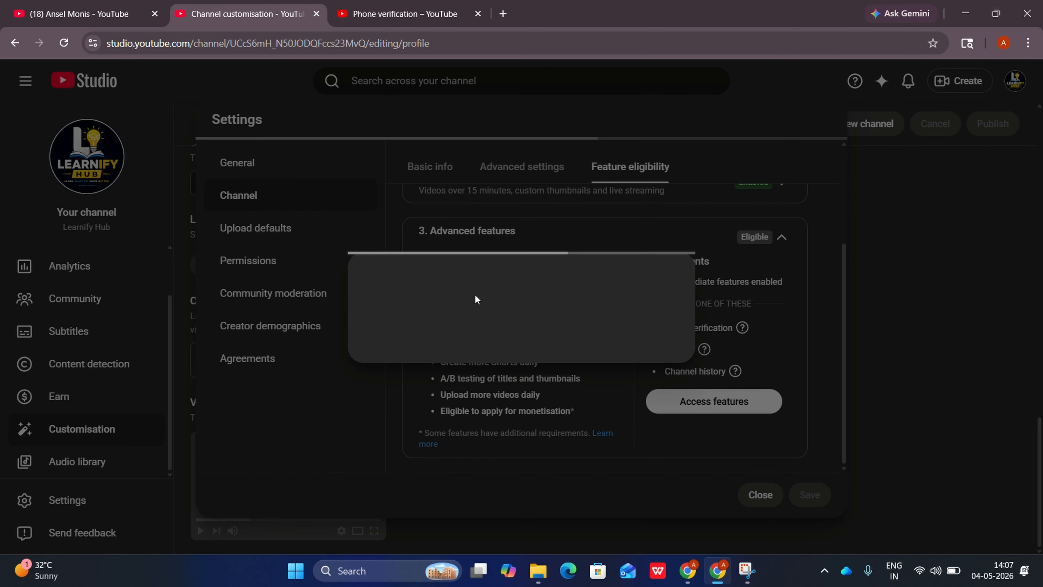
left_click(380, 270)
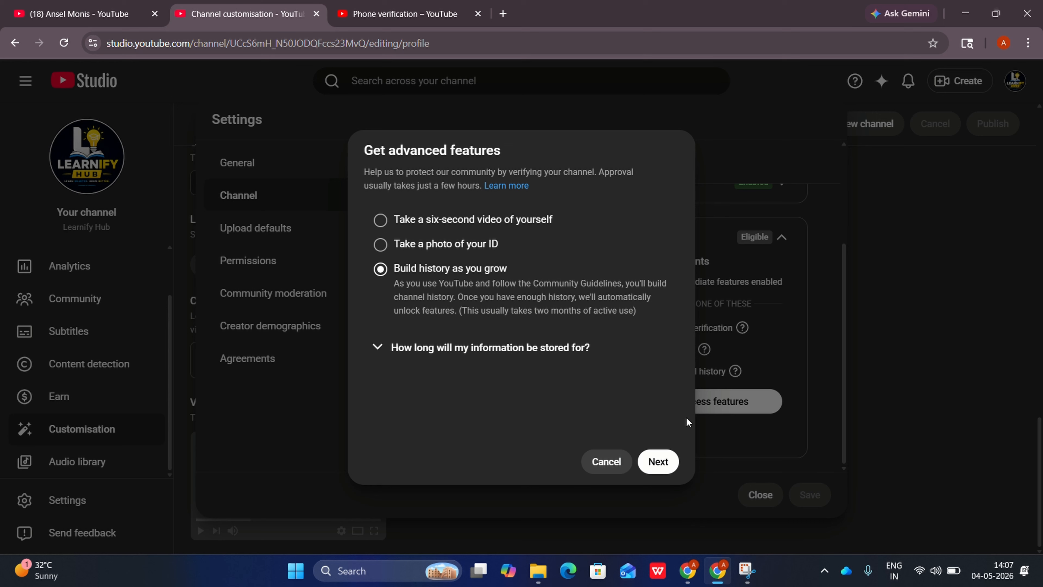
left_click(657, 462)
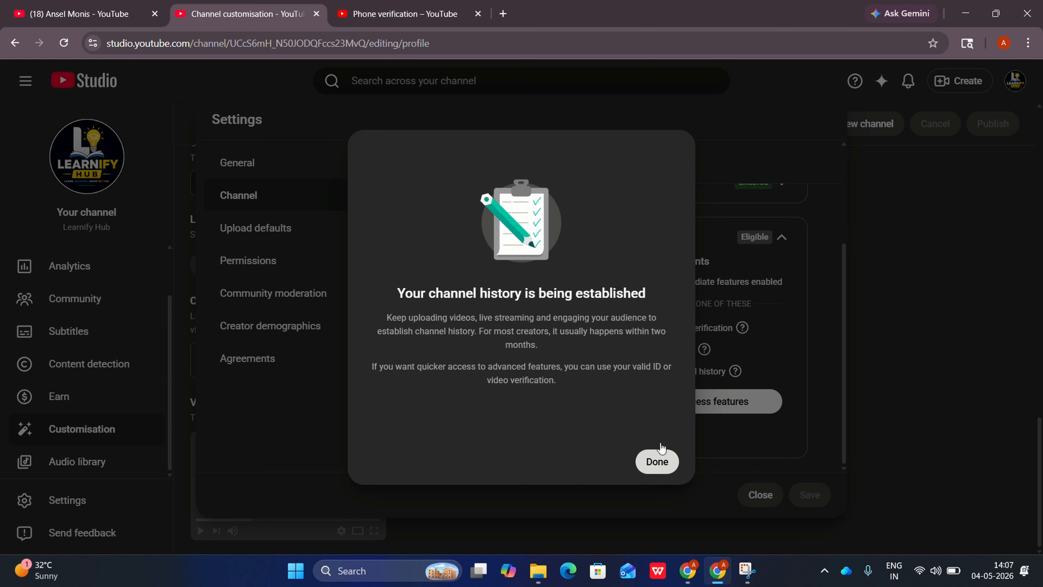
left_click(657, 461)
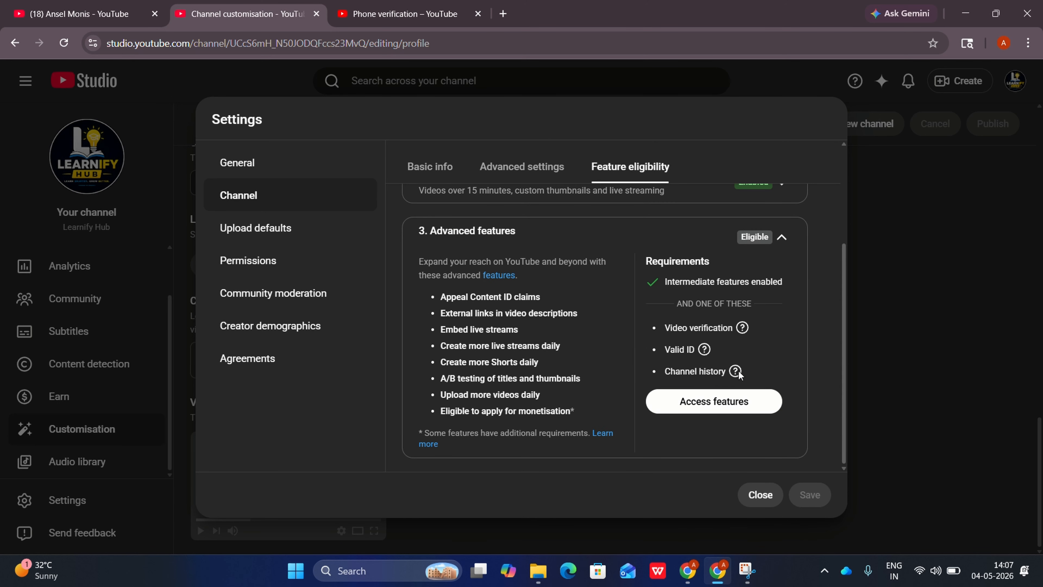